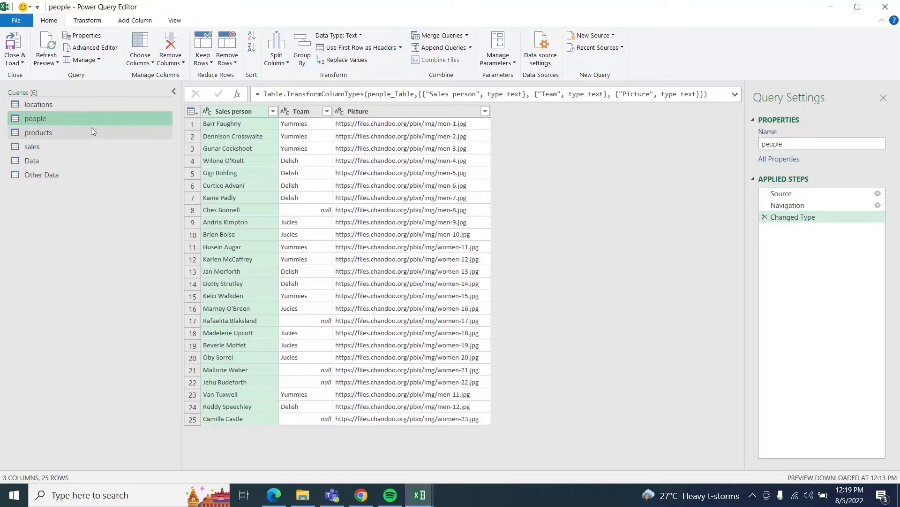
Sort the Sales person column of the people query in descending order, and remove the resulting Sorted Rows step
left_click(272, 113)
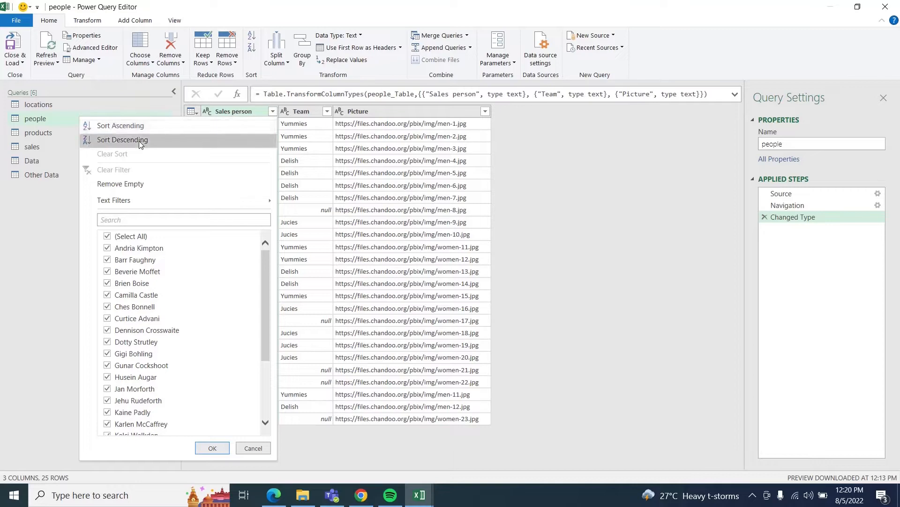
left_click(183, 139)
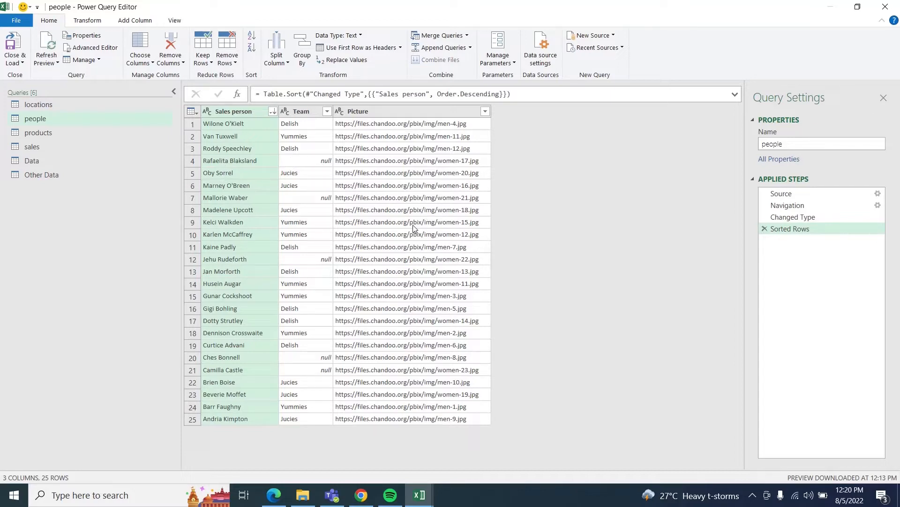
left_click(765, 229)
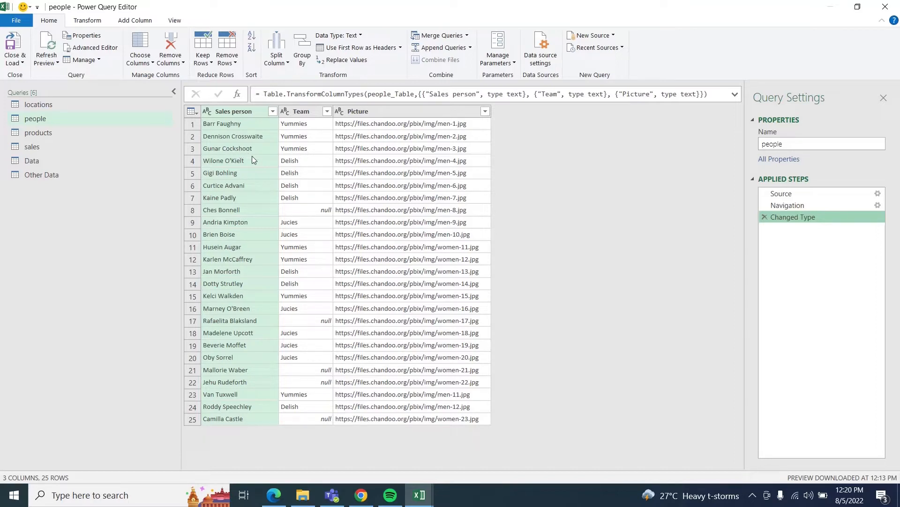
Start an equals text filter on the Sales person column, using the salesperson in row 1 as the first value
left_click(272, 111)
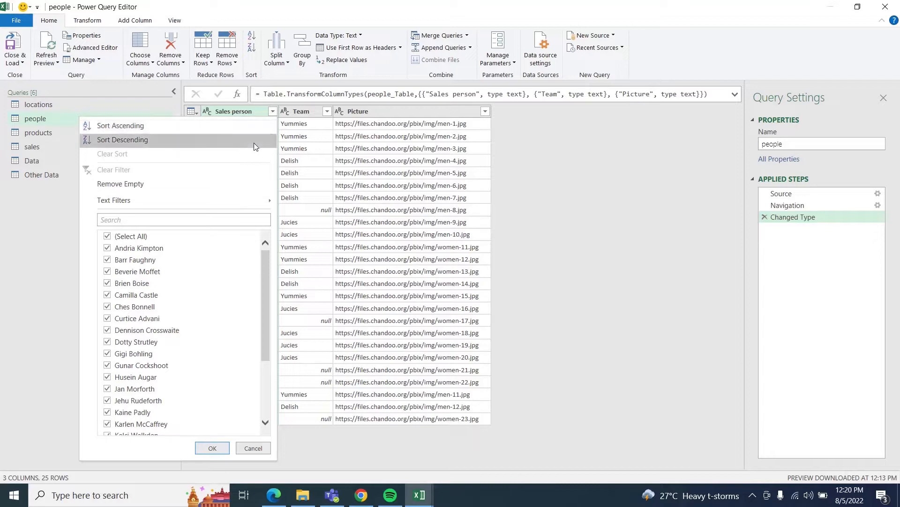
mouse_move(249, 203)
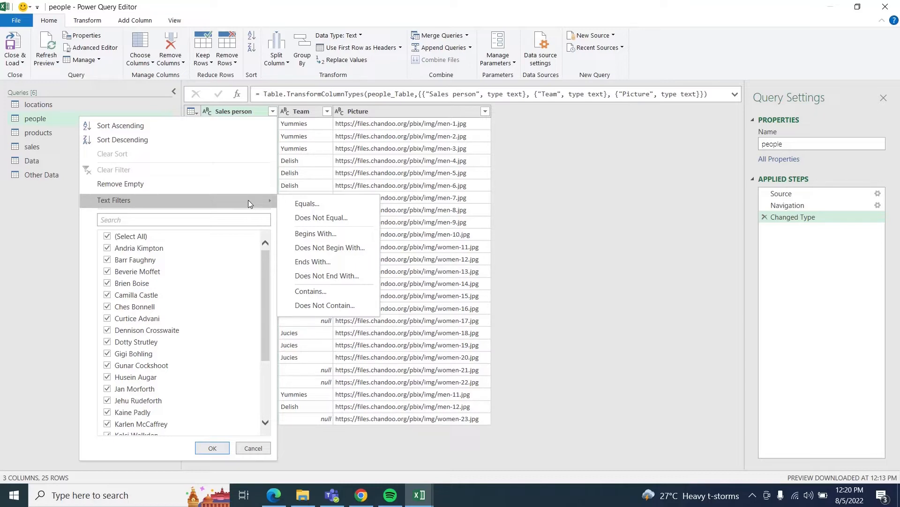
left_click(322, 203)
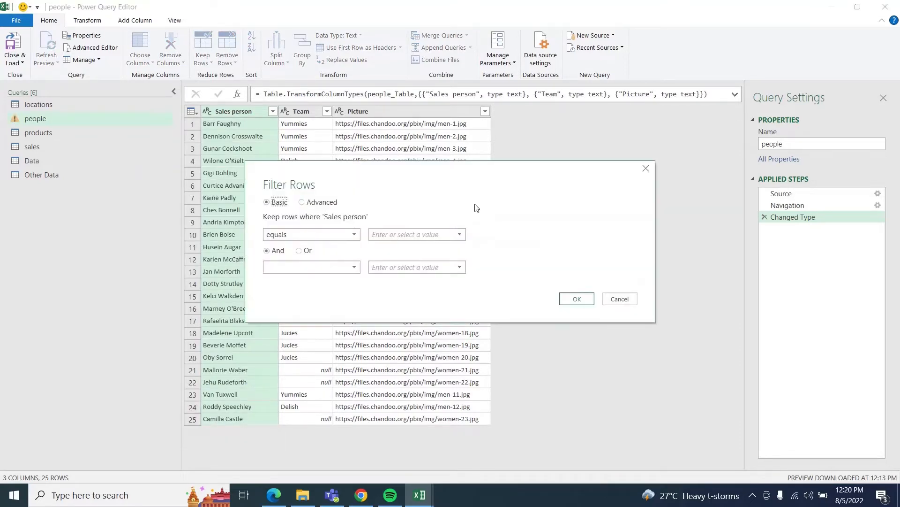
left_click(573, 242)
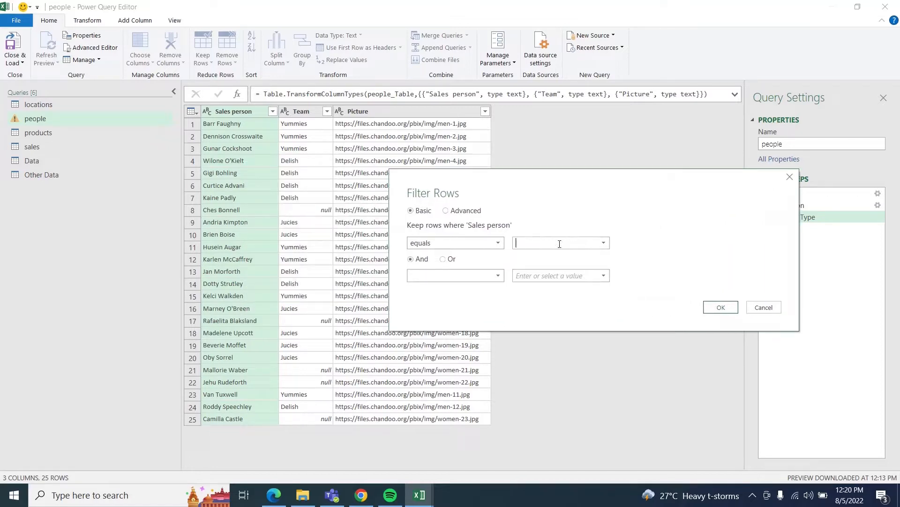
left_click(603, 243)
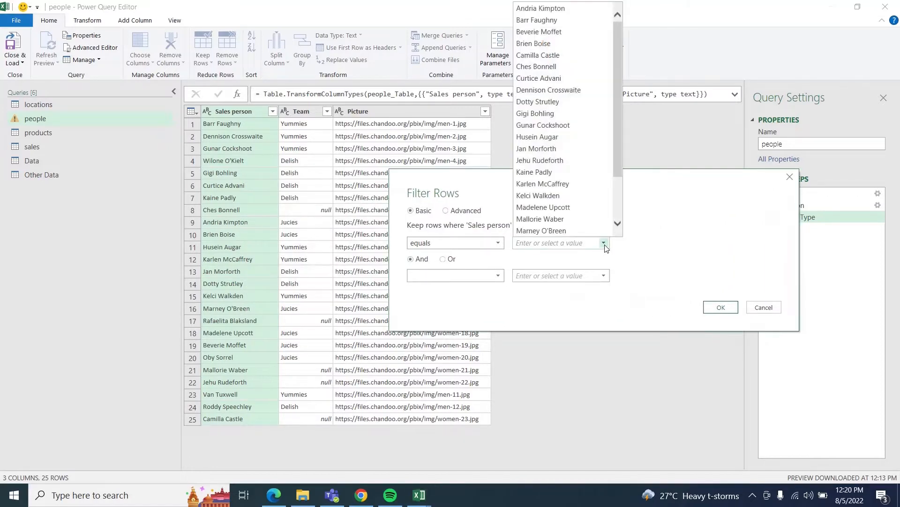
left_click(542, 24)
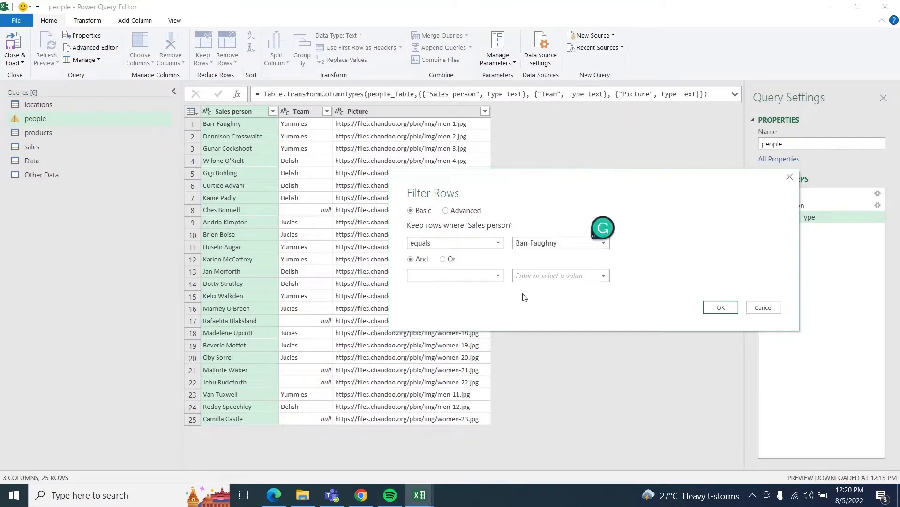
Add an Or condition that equals the salesperson in row 7, and apply the row filter
left_click(444, 260)
left_click(498, 276)
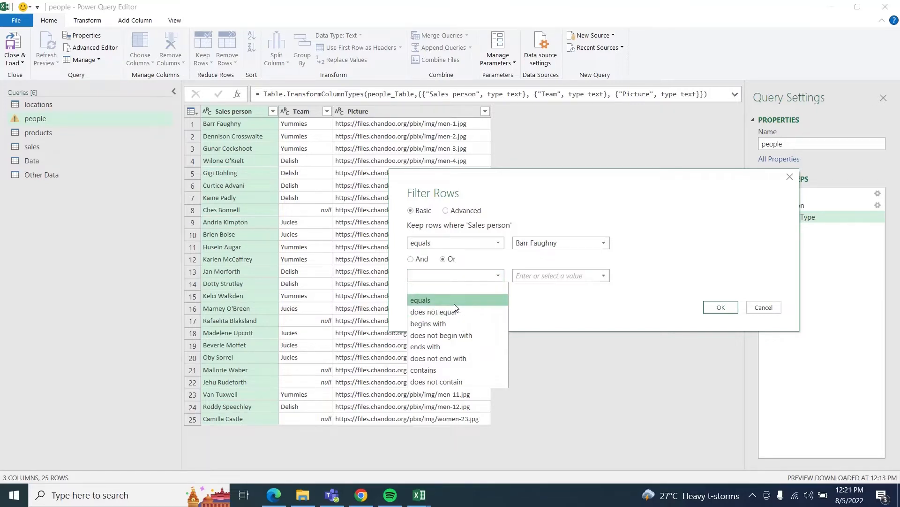
left_click(426, 300)
left_click(604, 277)
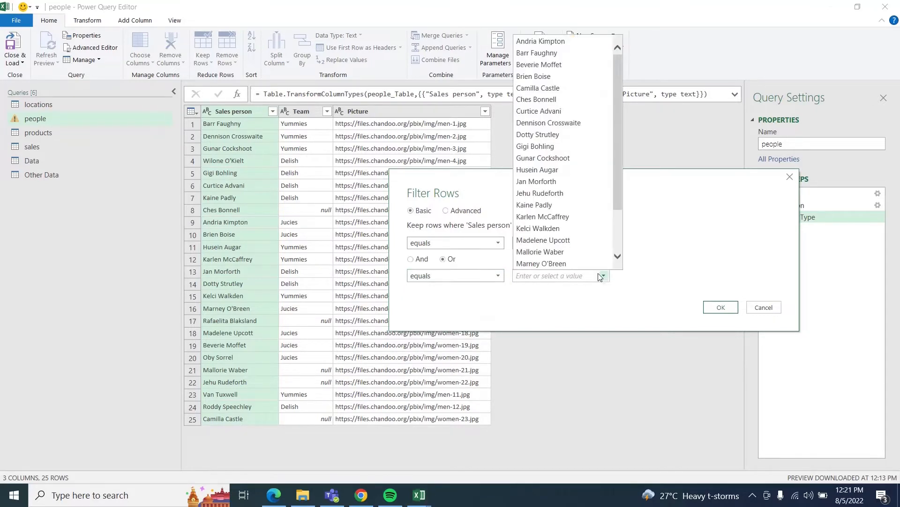
left_click(562, 205)
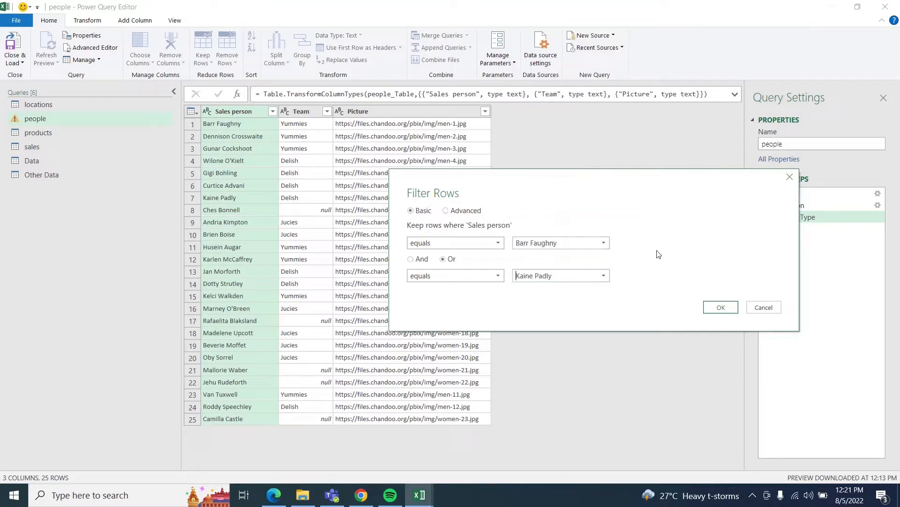
left_click(720, 307)
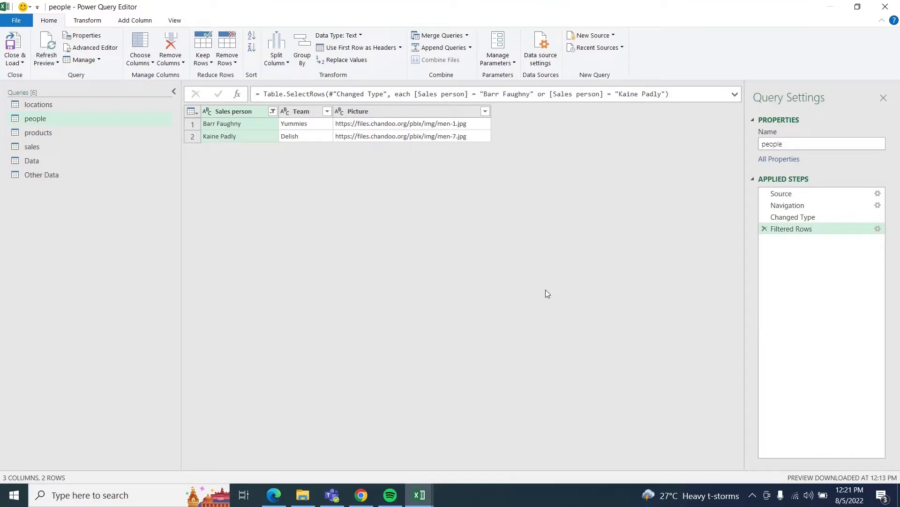
Load the people query into the worksheet and apply the blue table style to its table
left_click(10, 51)
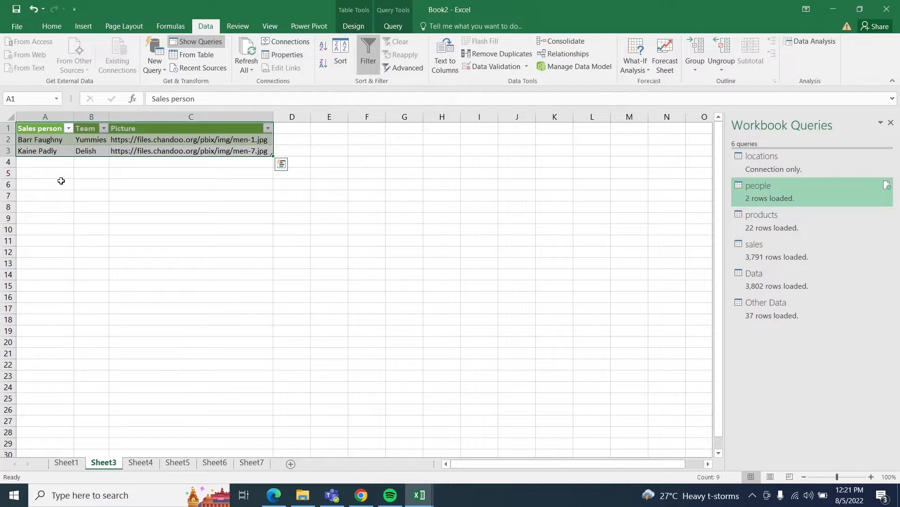
left_click(353, 26)
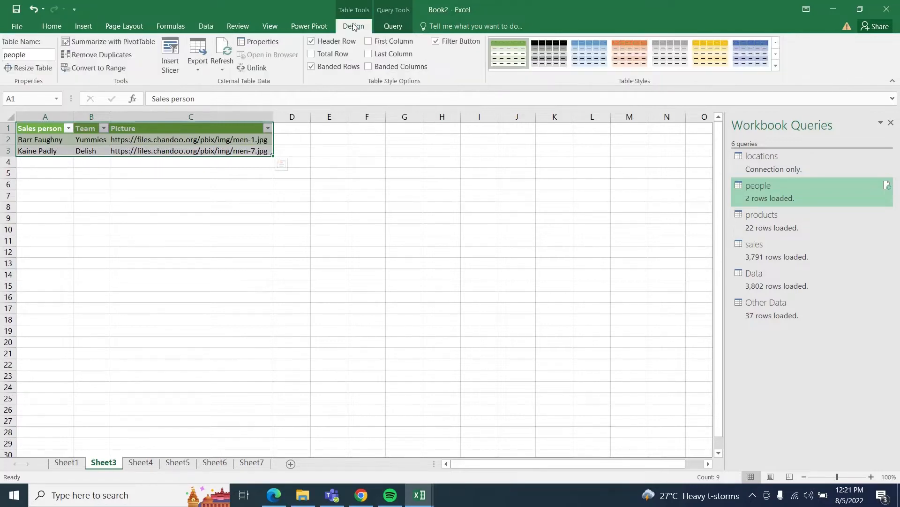
left_click(582, 52)
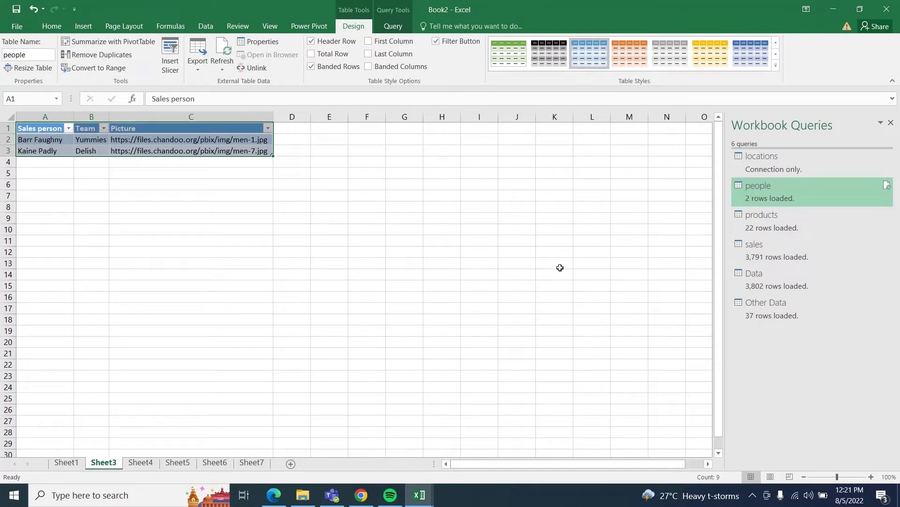
Reopen the people query for editing and remove its Filtered Rows step
right_click(111, 464)
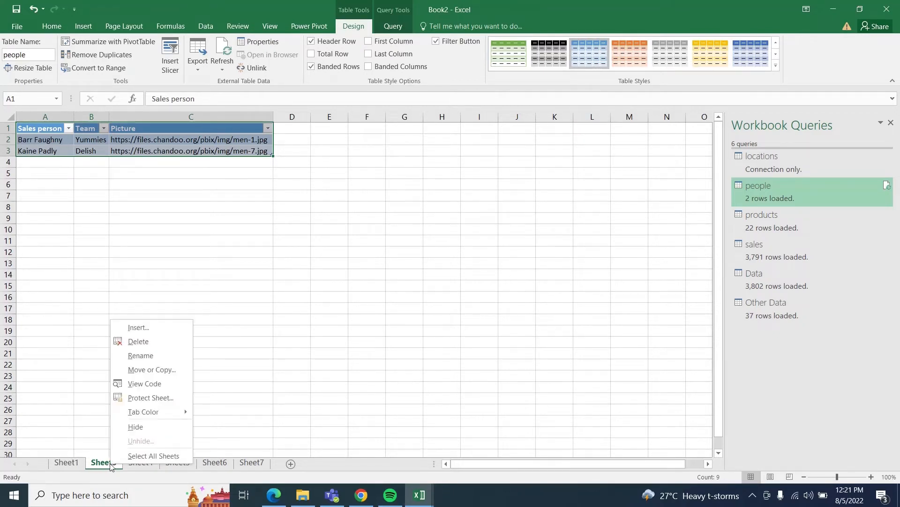
left_click(773, 188)
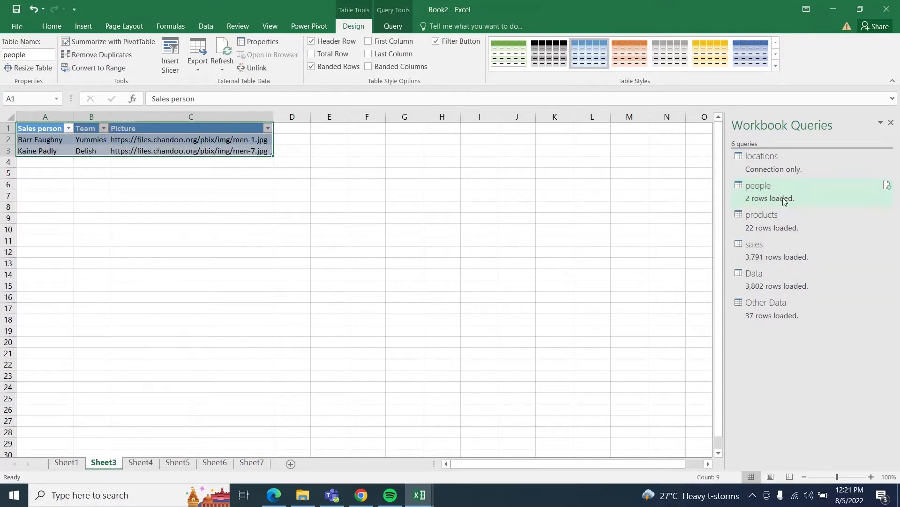
double_click(785, 200)
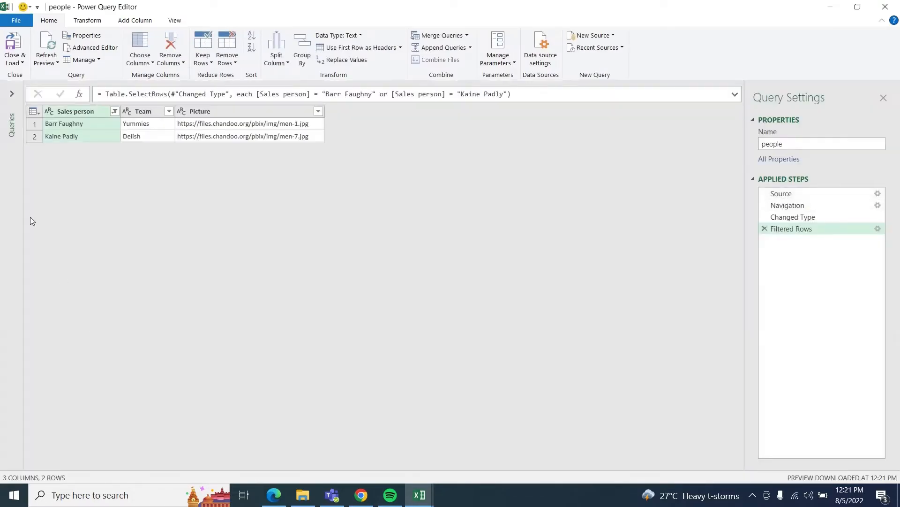
left_click(764, 229)
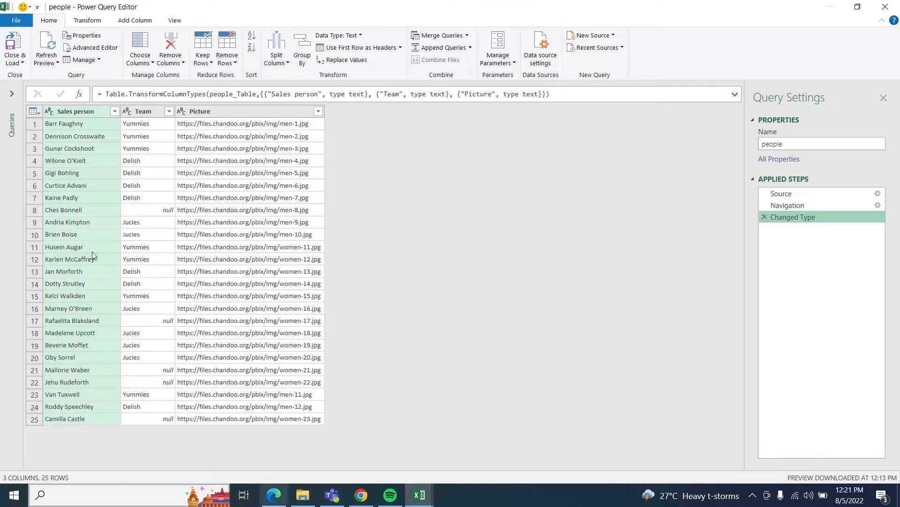
Try to replace the empty entries in the Team column, with Null as the value to find and Delish as the replacement
left_click(145, 111)
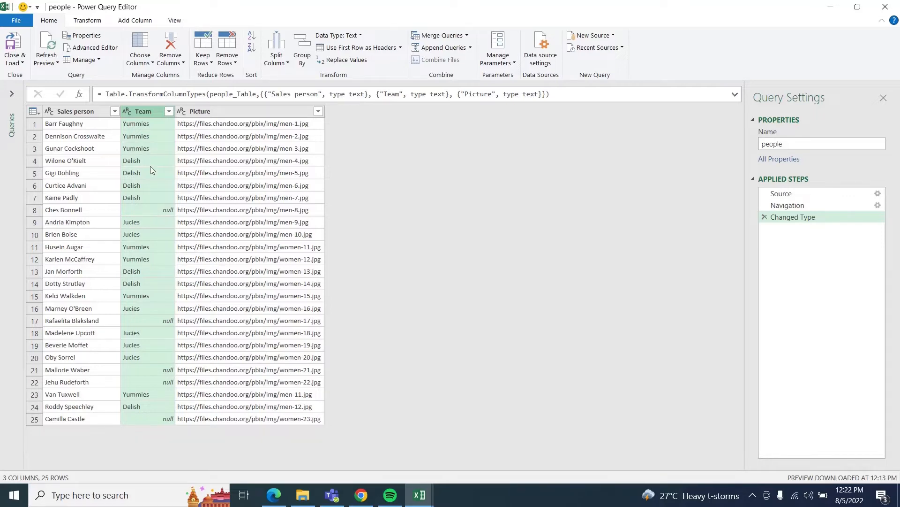
right_click(154, 112)
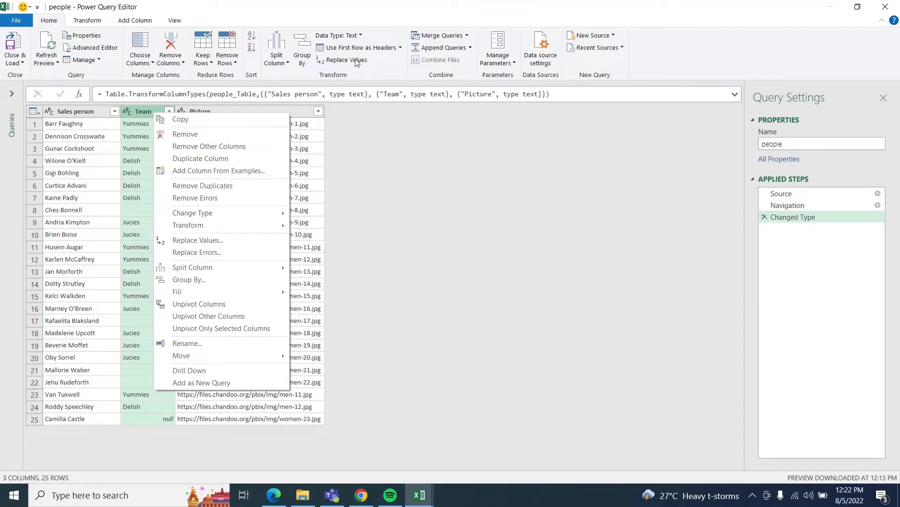
right_click(140, 112)
right_click(141, 114)
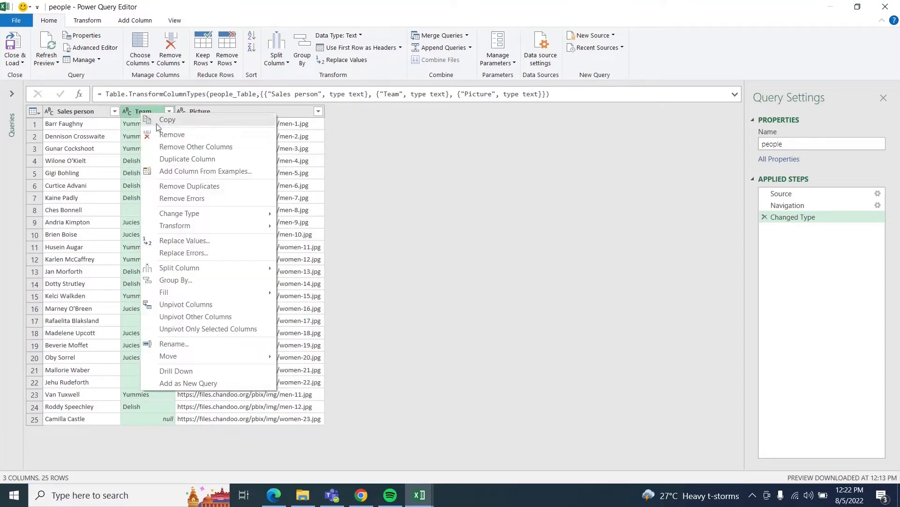
left_click(228, 239)
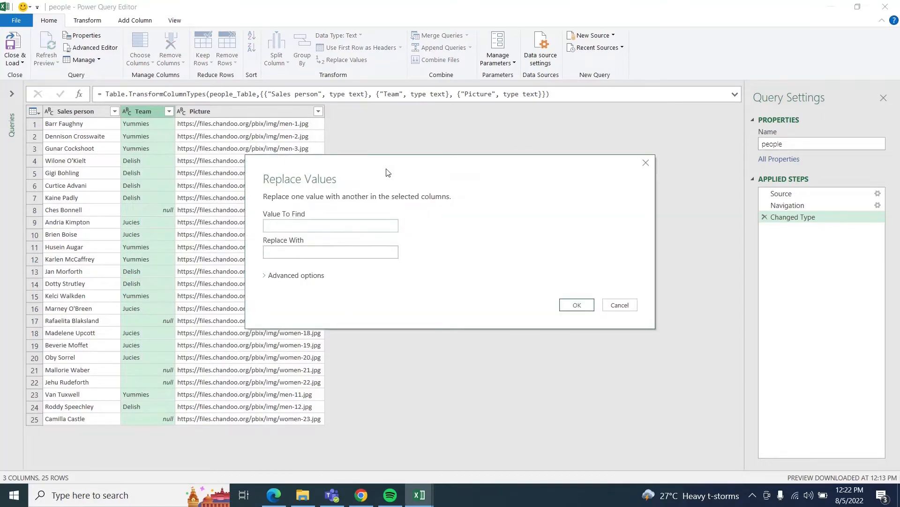
left_click_drag(388, 160, 431, 140)
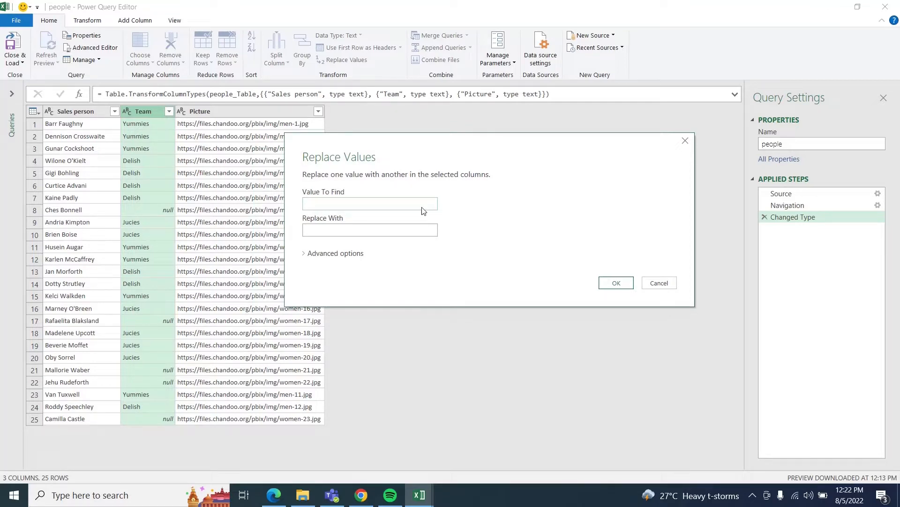
left_click(412, 199)
type("null")
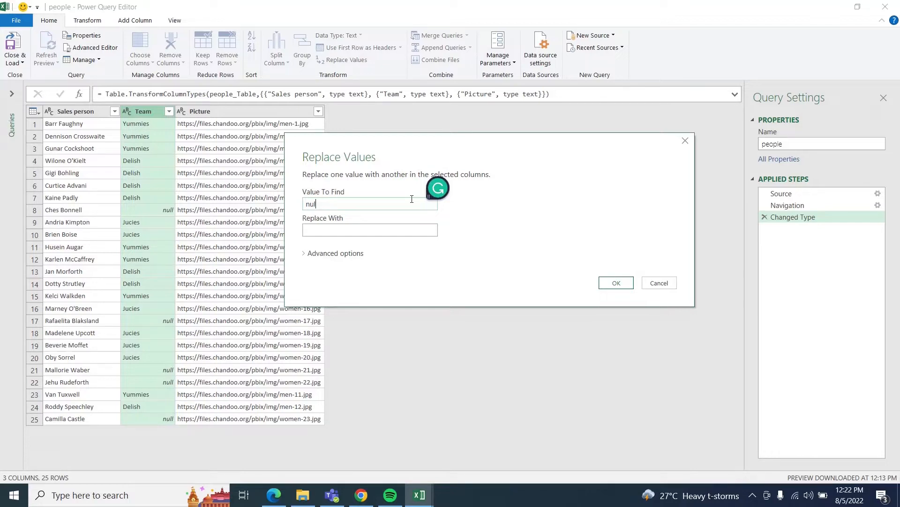
key("BackSpace")
key("BackSpace")
key("BackSpace")
key("BackSpace")
type("Null")
left_click(358, 230)
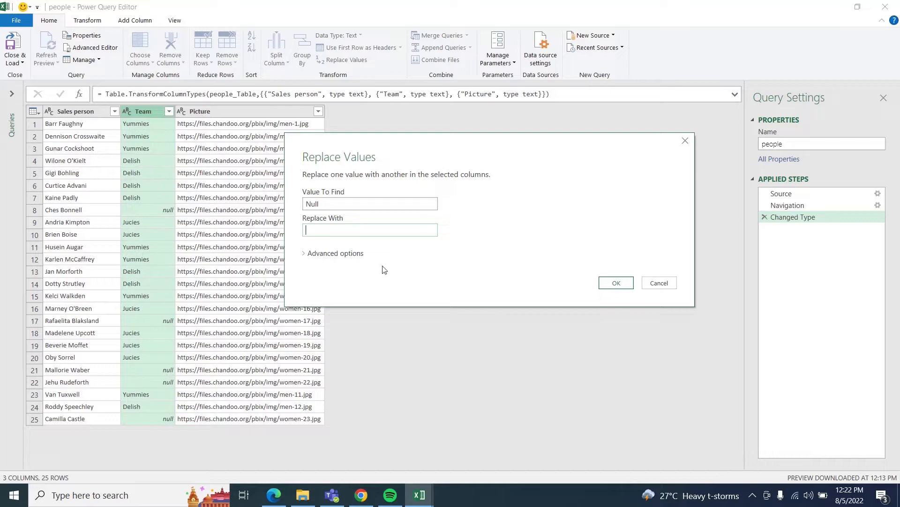
type("Delish")
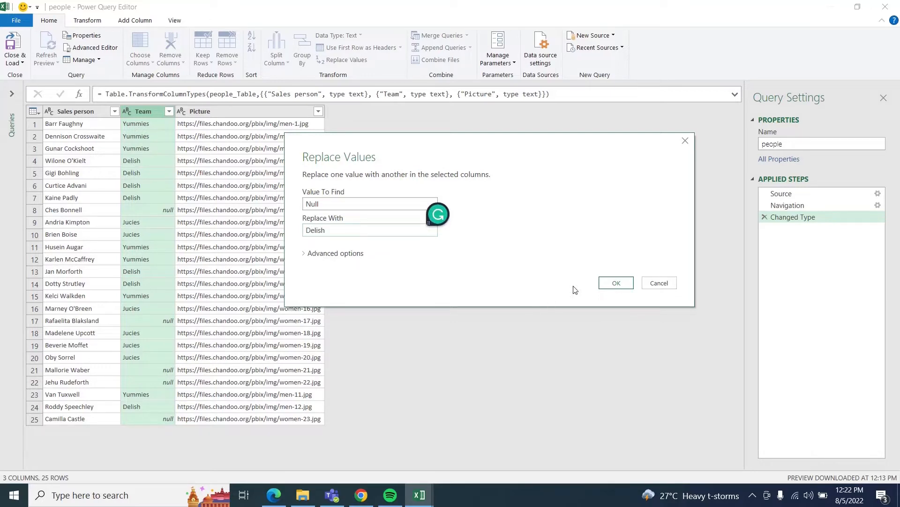
left_click(610, 284)
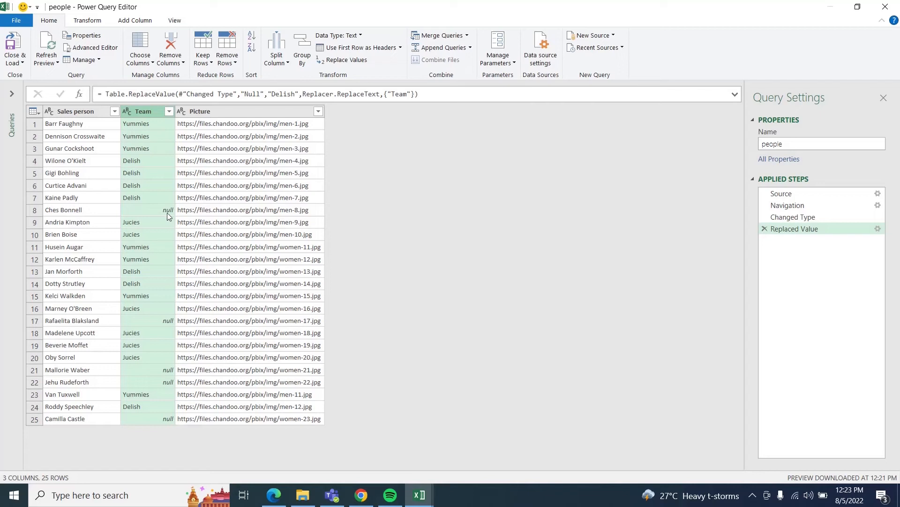
Edit the Replaced Value step so the value to find is null in lowercase
left_click(817, 231)
double_click(817, 232)
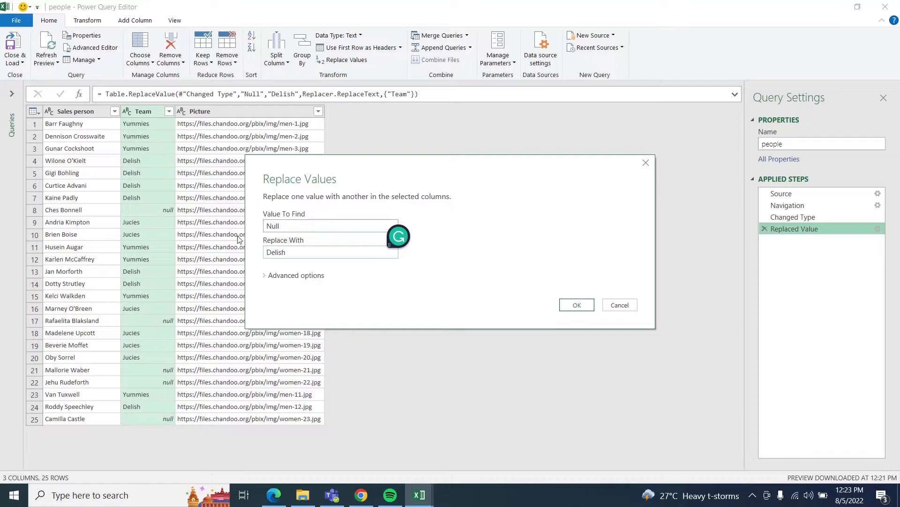
left_click_drag(297, 225, 252, 226)
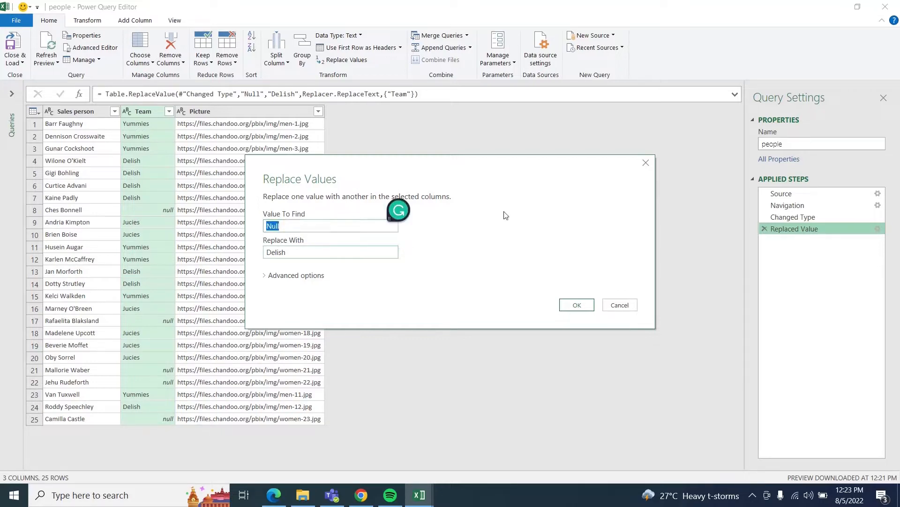
type("null")
left_click(583, 308)
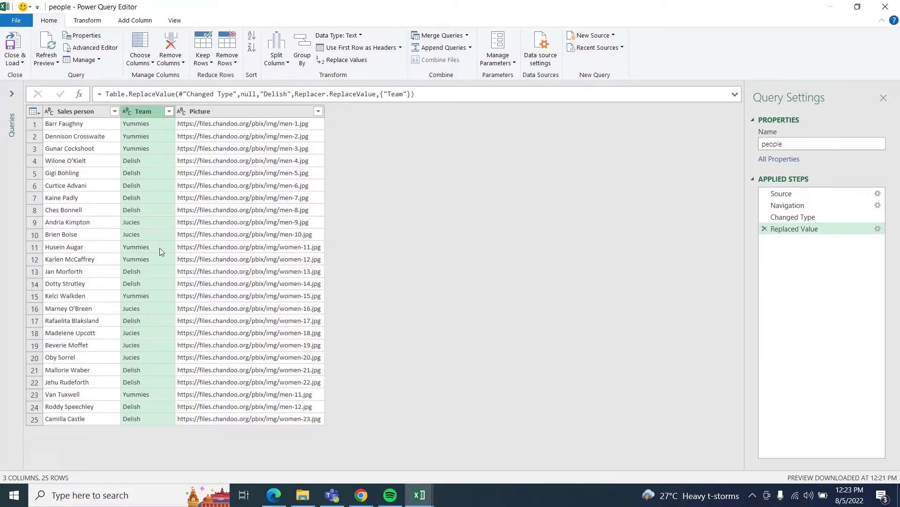
Load the updated people query into the worksheet and format its table with a wider Team column and the blue style
left_click(11, 44)
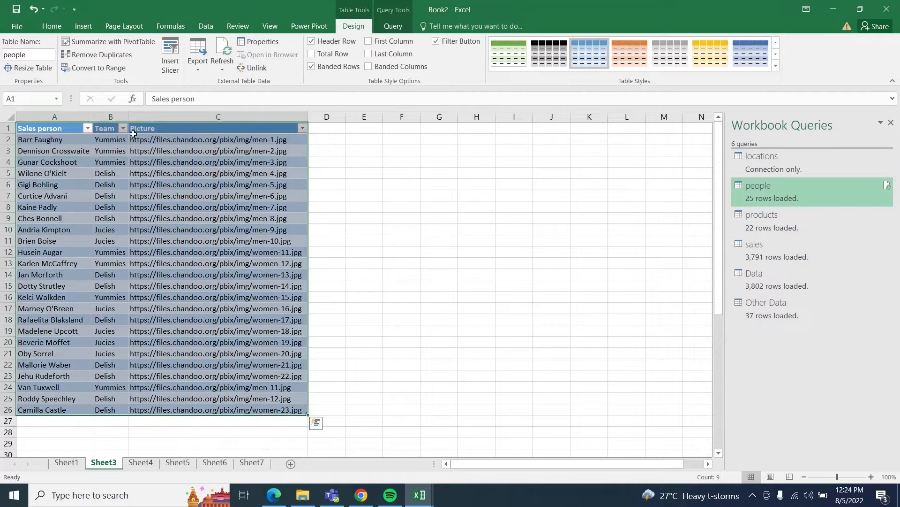
left_click_drag(128, 117, 239, 116)
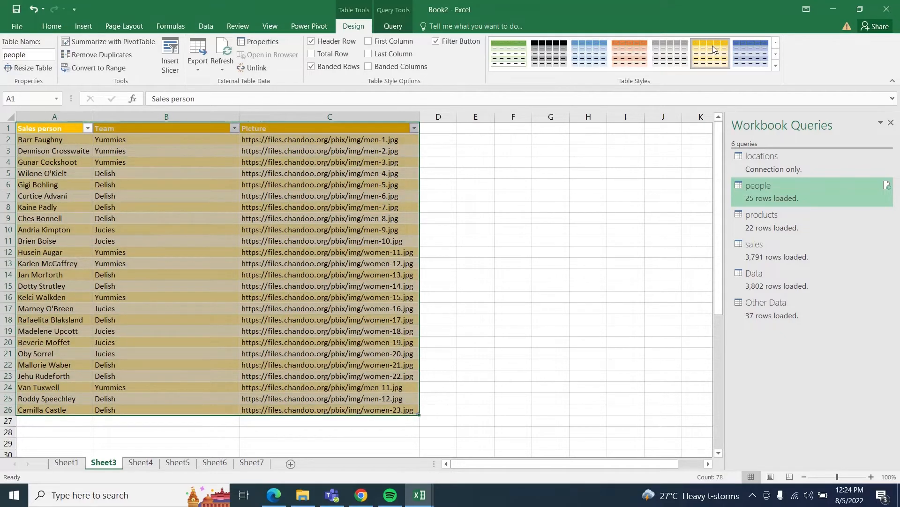
left_click(596, 57)
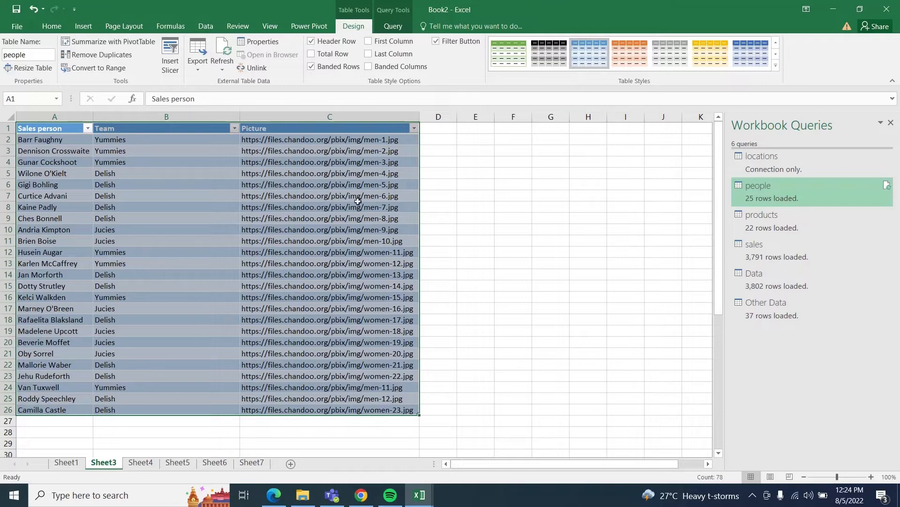
Reopen the people query for editing and filter its Team column to show only Delish
double_click(787, 187)
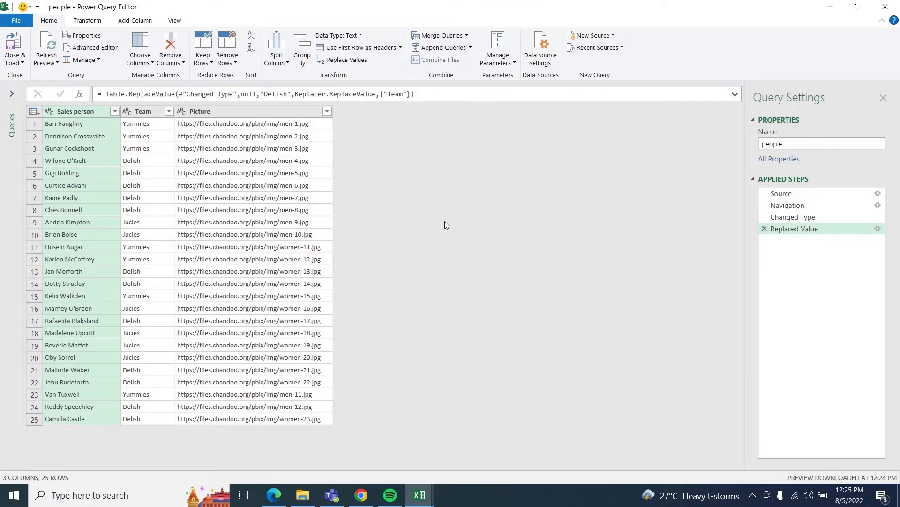
left_click(169, 113)
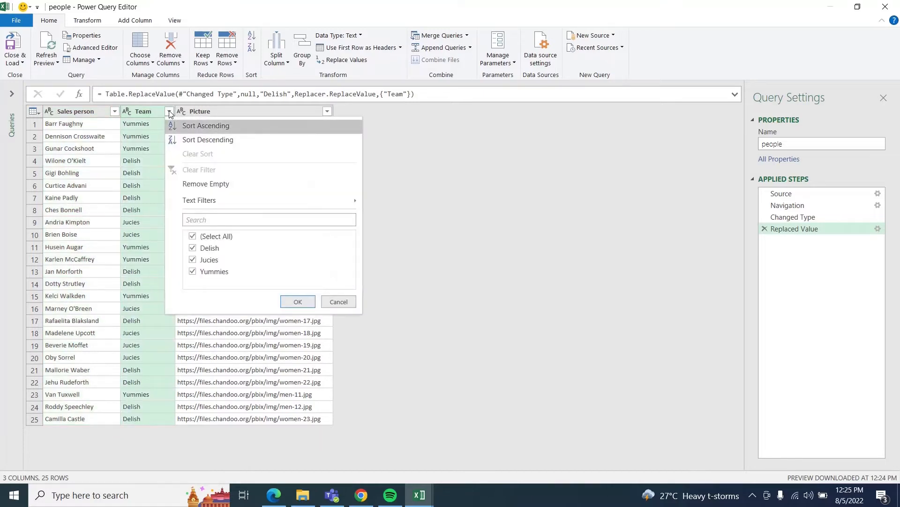
mouse_move(232, 206)
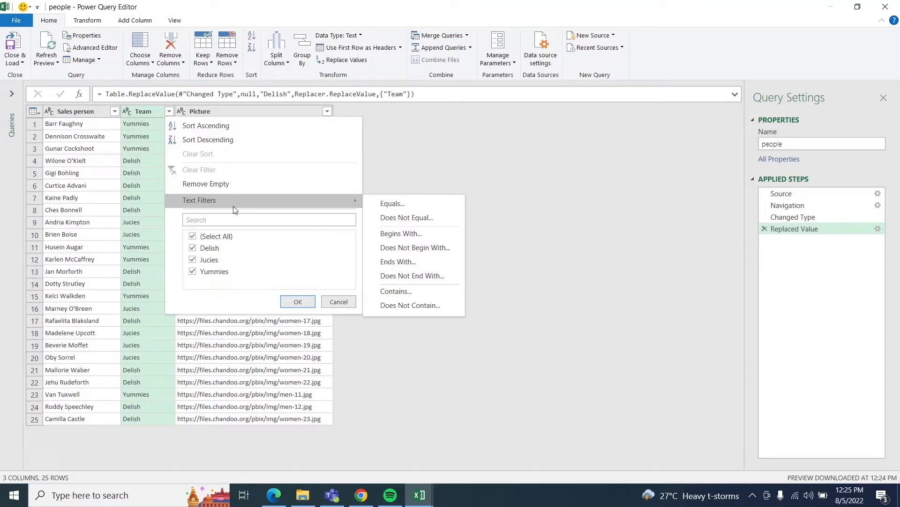
left_click(192, 236)
left_click(195, 249)
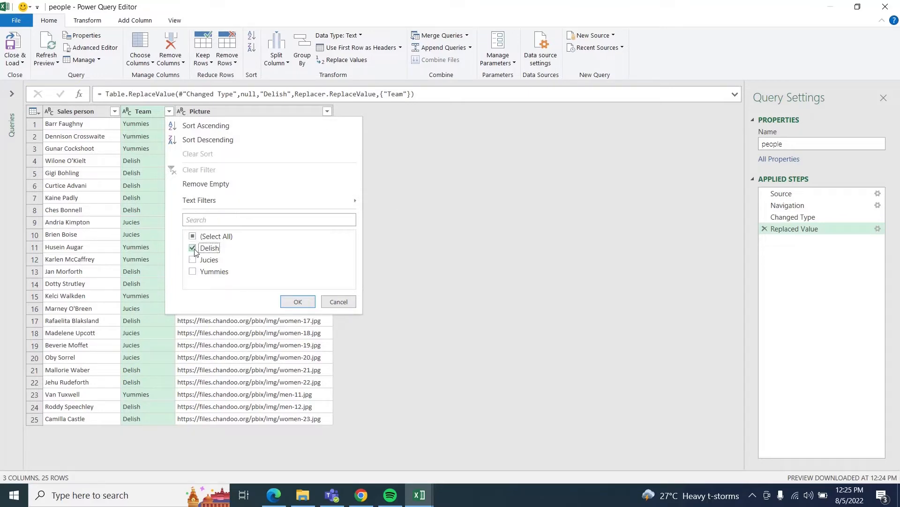
left_click(299, 302)
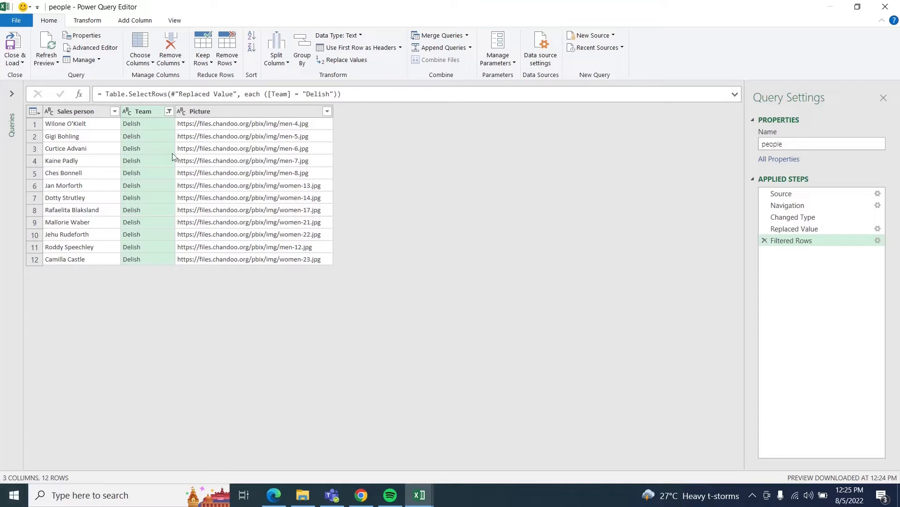
Reset the Team column's filter so that all teams are included
left_click(169, 111)
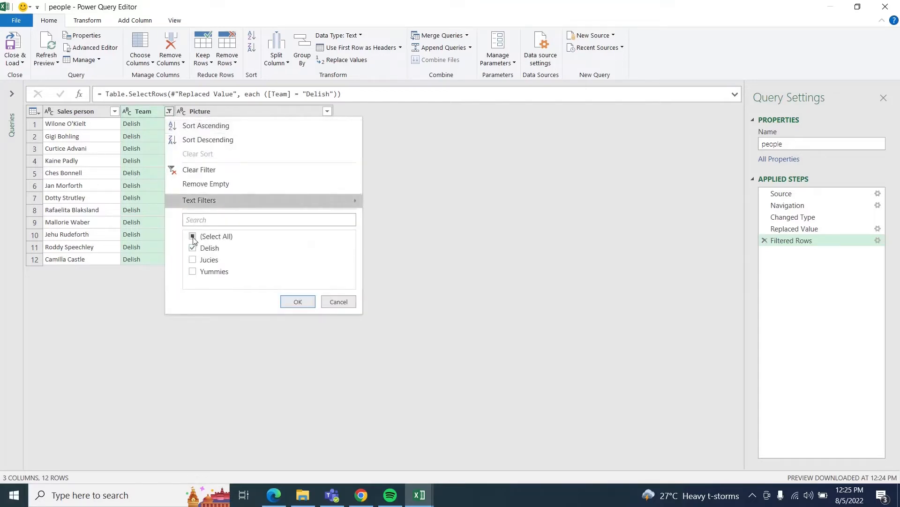
left_click(193, 236)
left_click(193, 236)
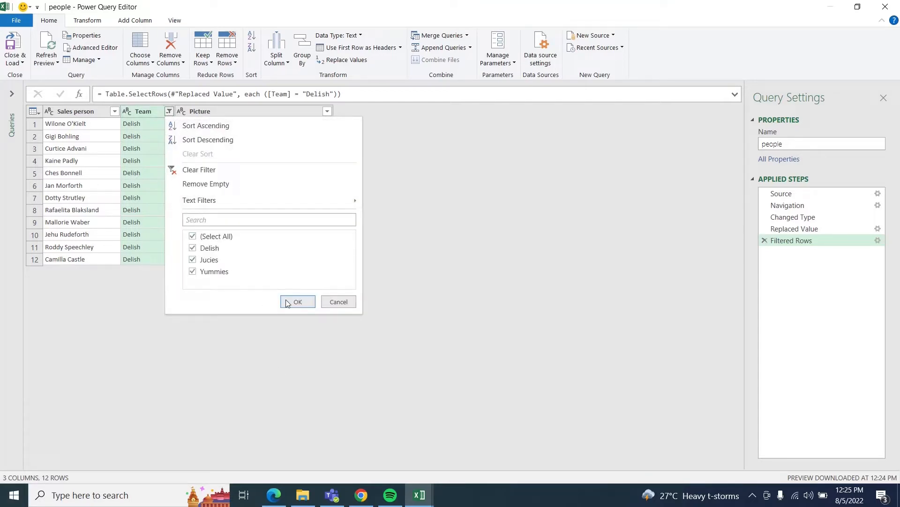
left_click(293, 303)
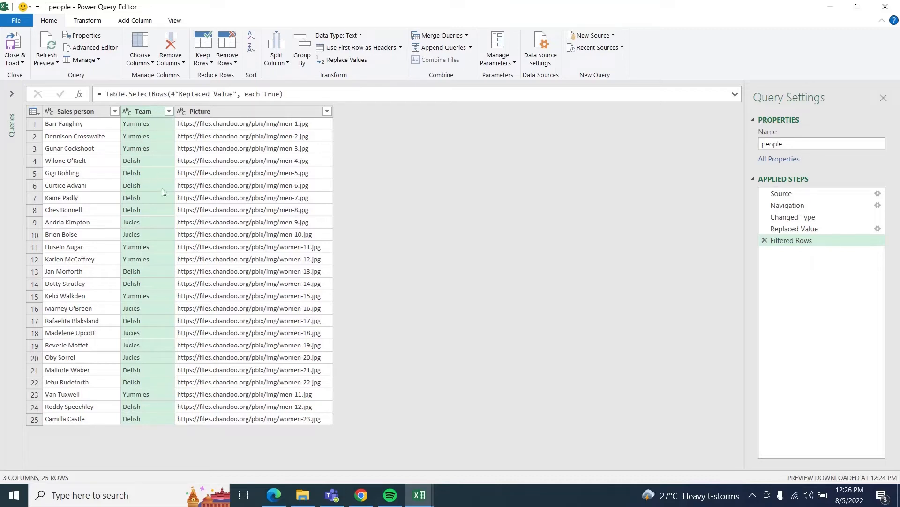
Transform the text in the Team column to lowercase
right_click(170, 113)
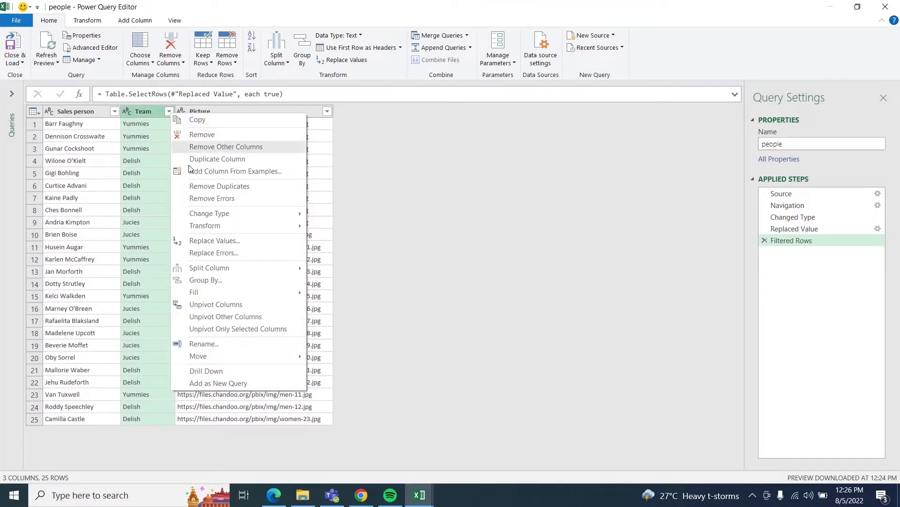
mouse_move(219, 233)
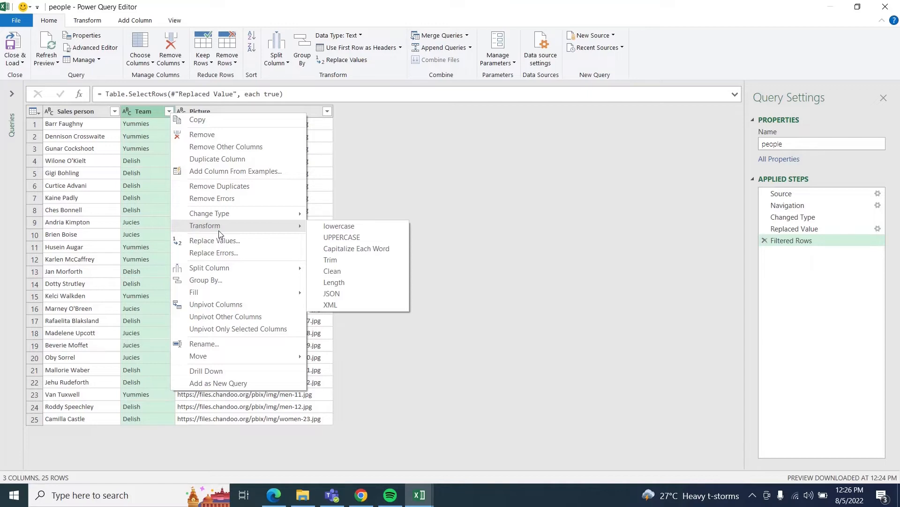
left_click(386, 230)
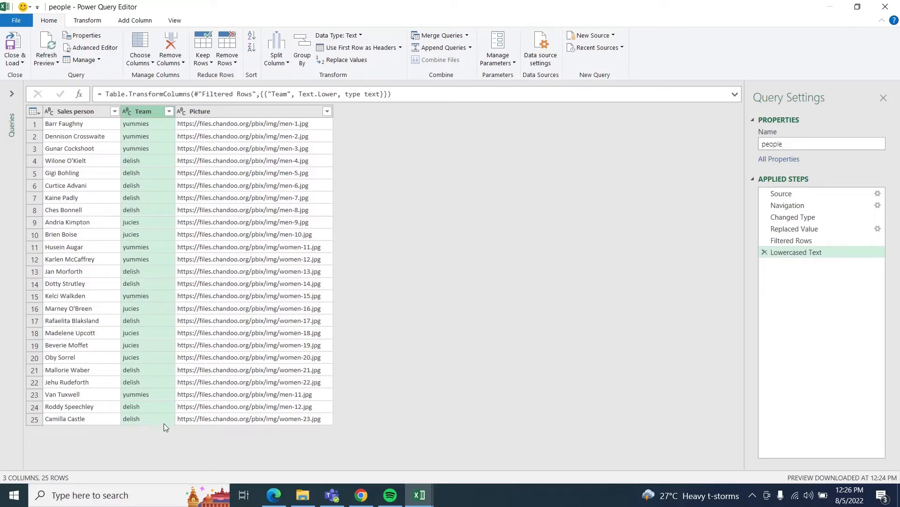
Transform the text in the Team column to UPPERCASE
right_click(169, 113)
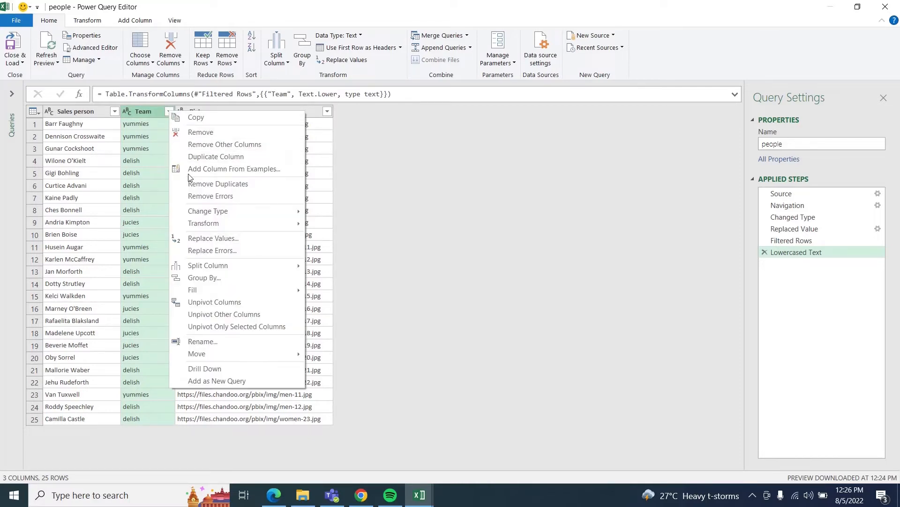
mouse_move(219, 227)
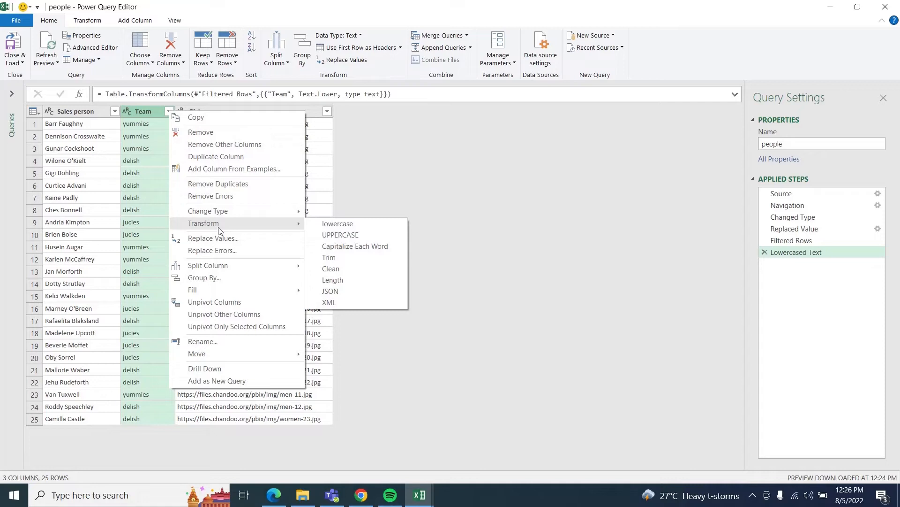
left_click(322, 235)
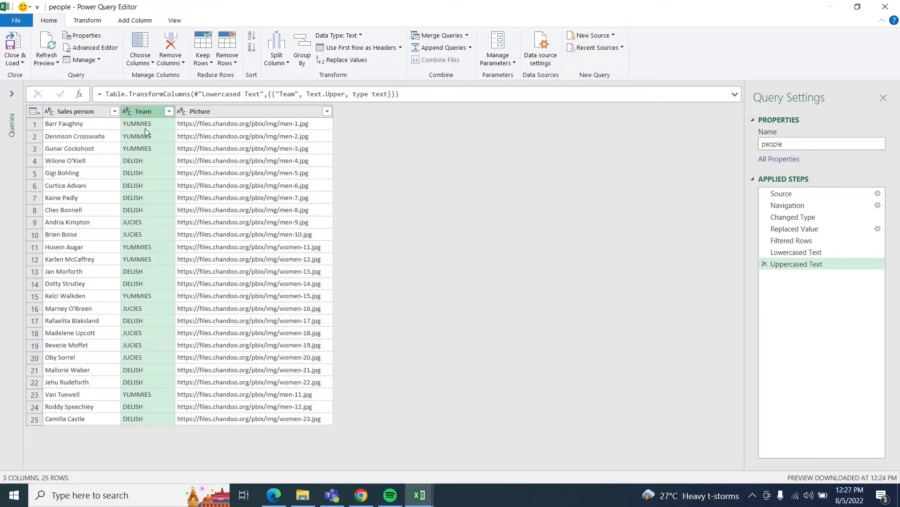
Transform the Team column's text with Capitalize Each Word
right_click(169, 111)
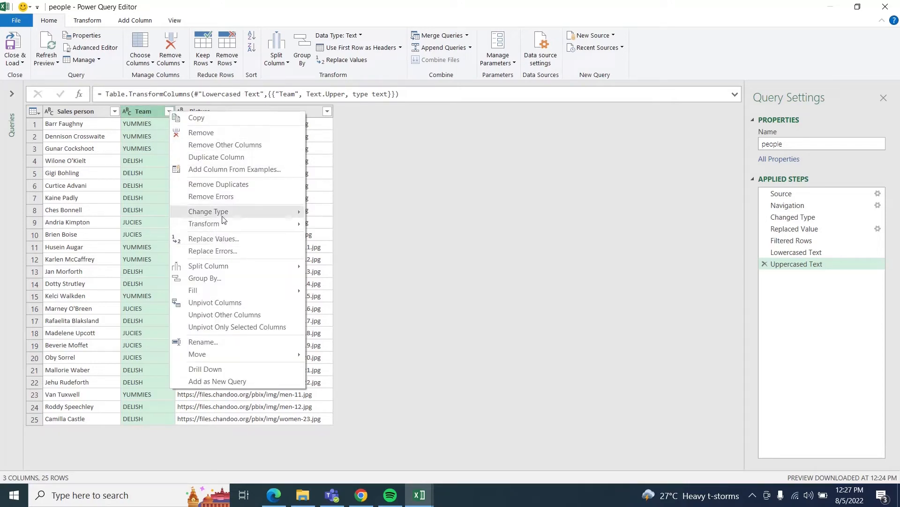
mouse_move(252, 225)
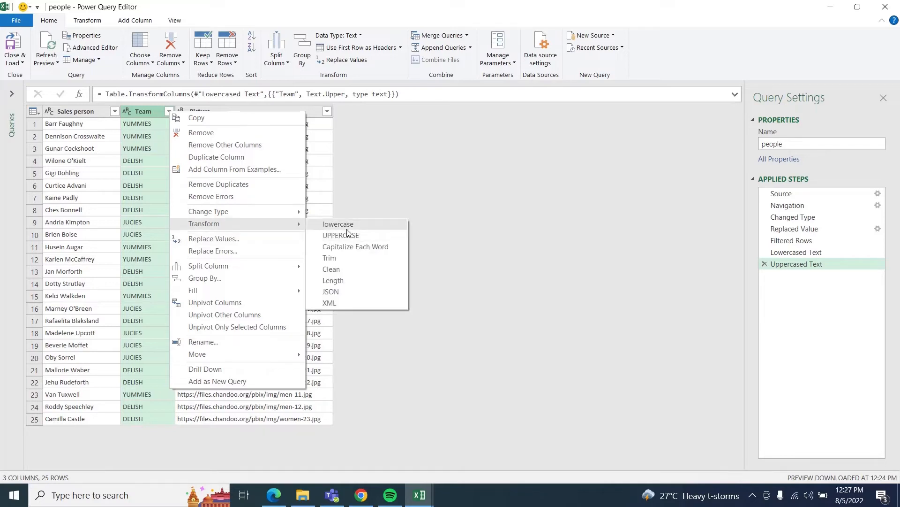
left_click(354, 253)
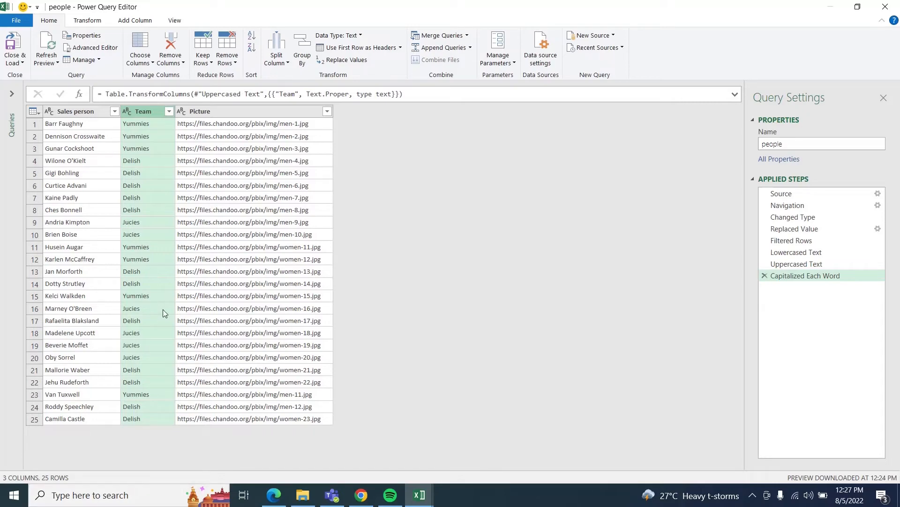
Load the transformed people query into the worksheet and hide the list of workbook queries
left_click(9, 44)
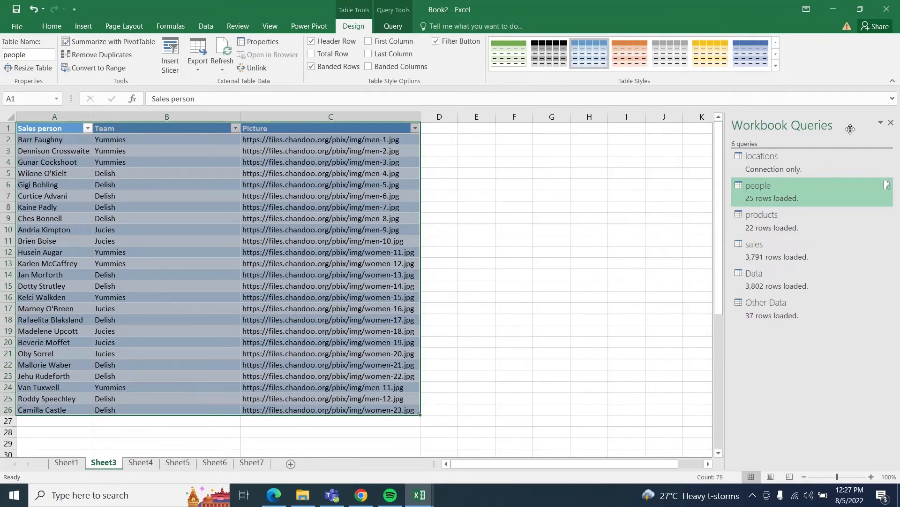
left_click(891, 123)
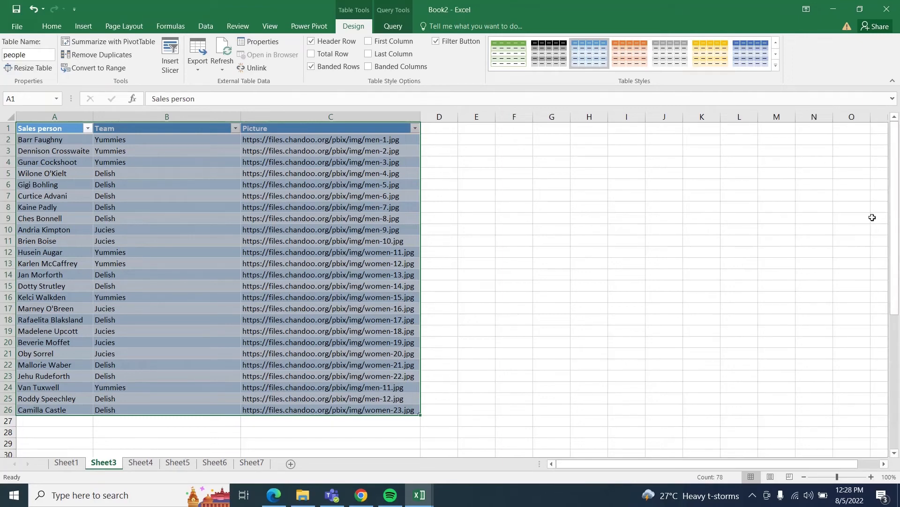
left_click_drag(150, 232, 151, 239)
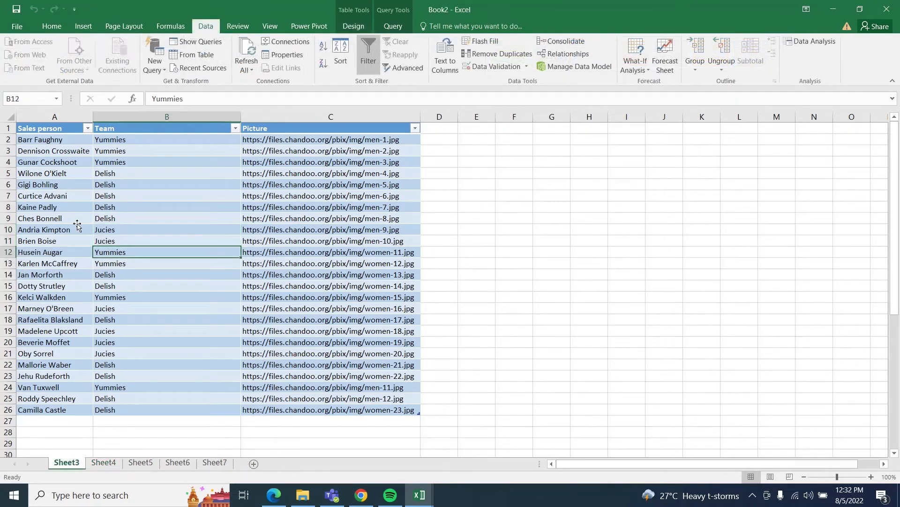
Select all the data of the people table on Sheet3
left_click(17, 128)
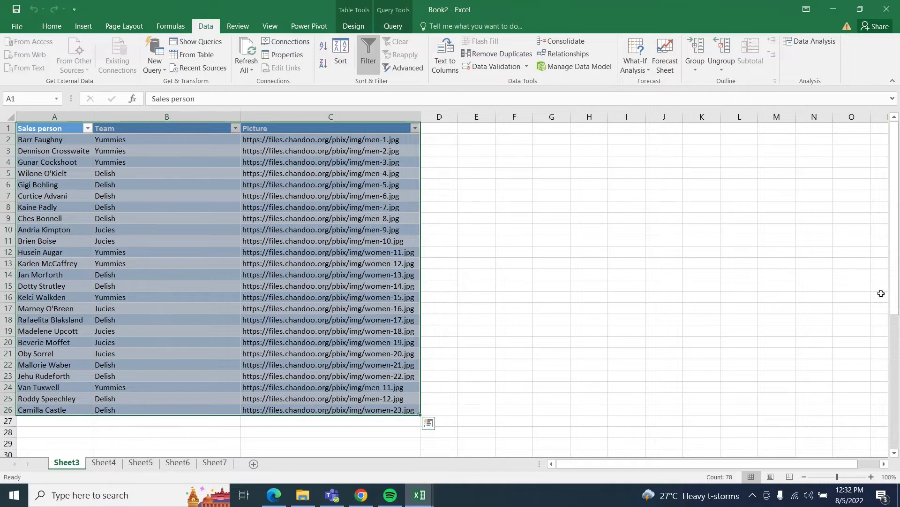
left_click(172, 170)
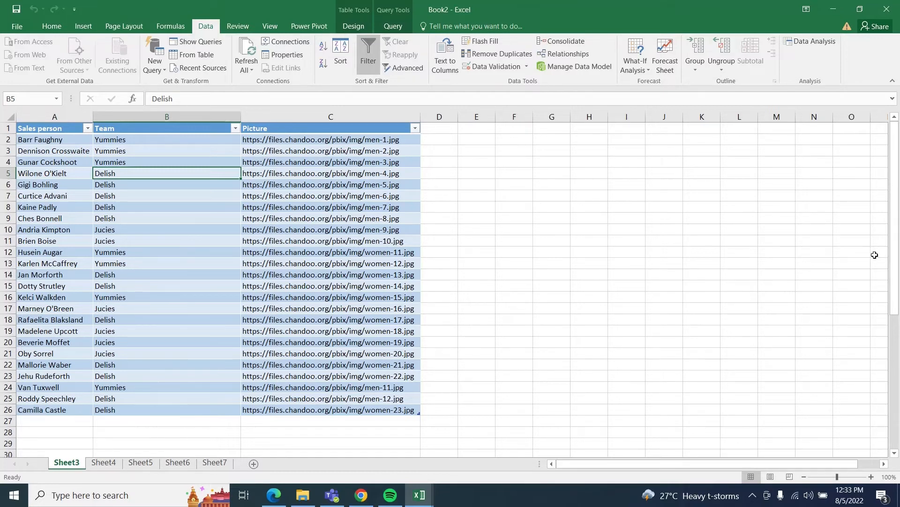
left_click(138, 230)
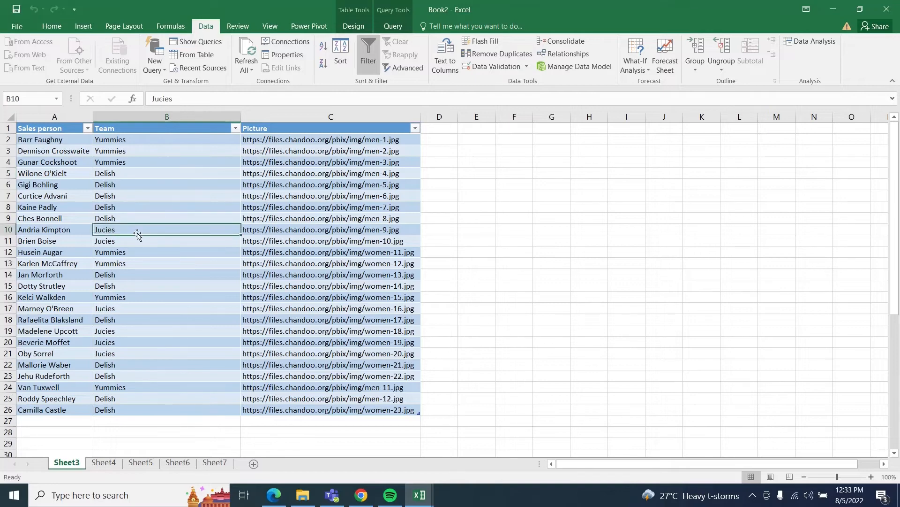
key("ctrl+a")
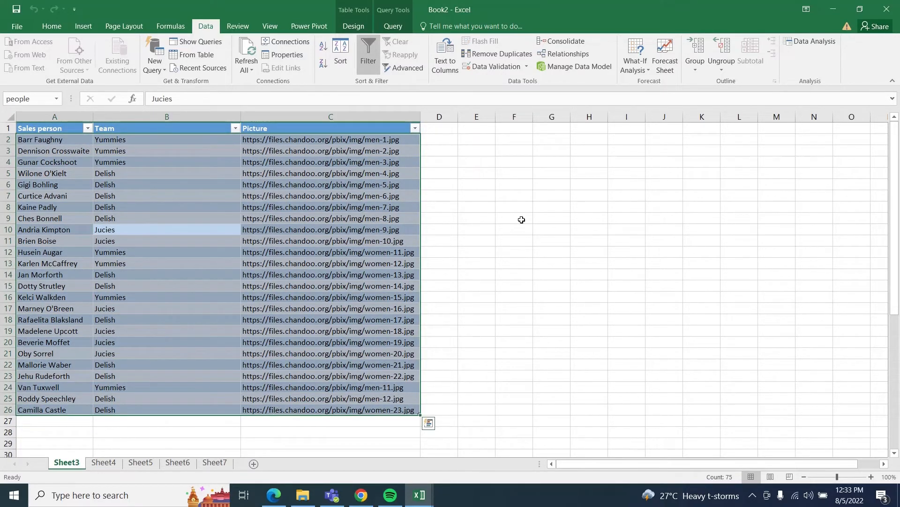
Show the workbook's queries again and reopen the people query for editing
left_click(226, 27)
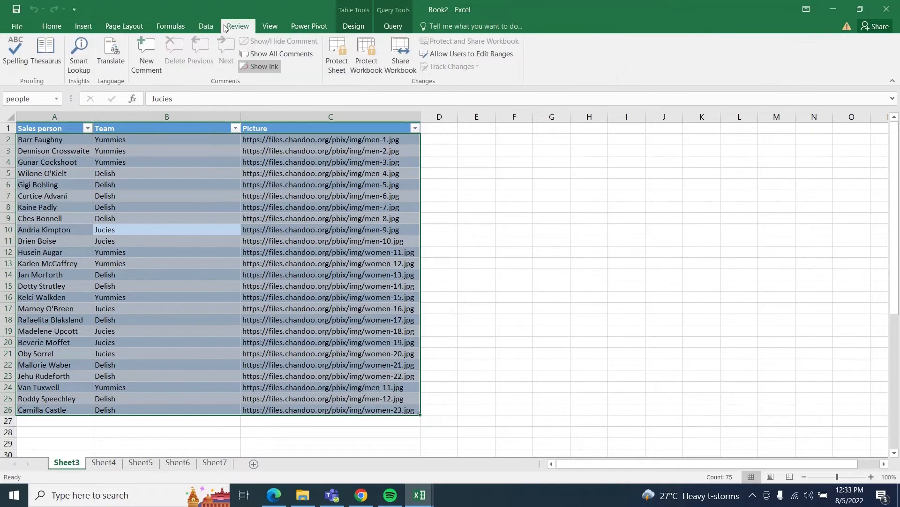
left_click(205, 27)
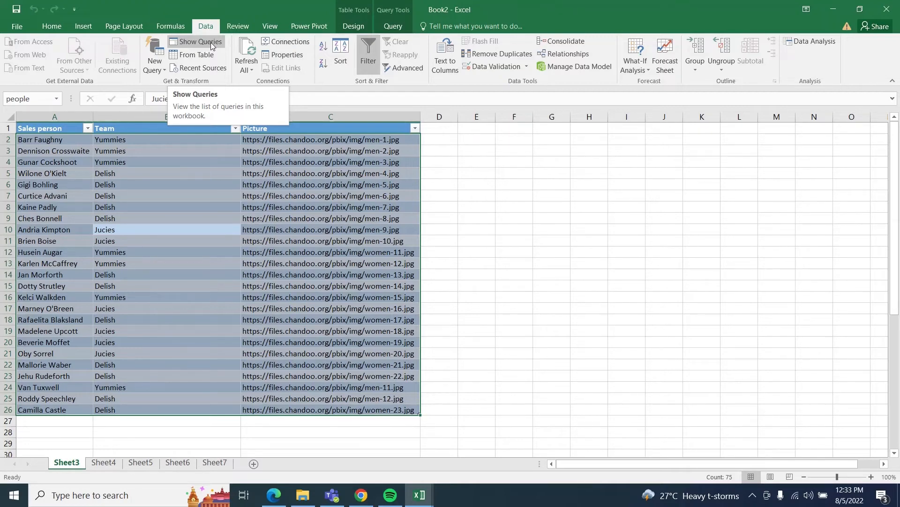
left_click(211, 43)
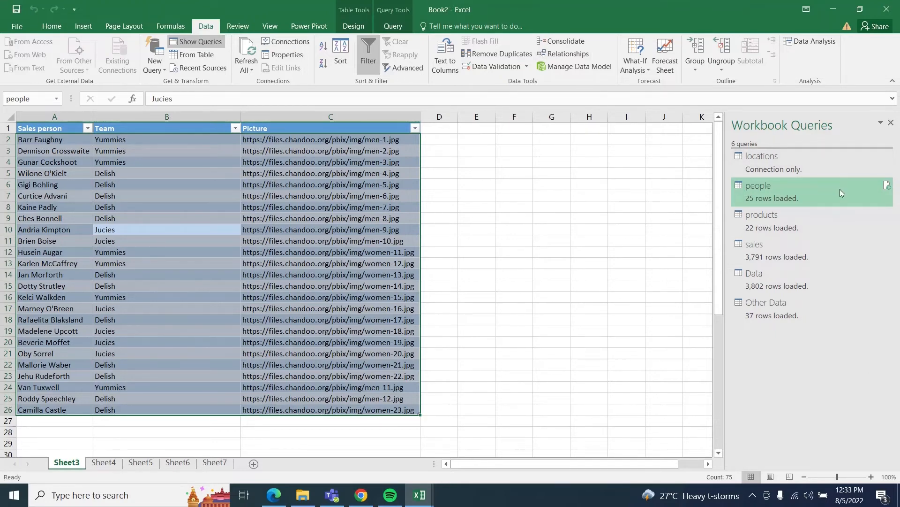
mouse_move(811, 196)
double_click(776, 198)
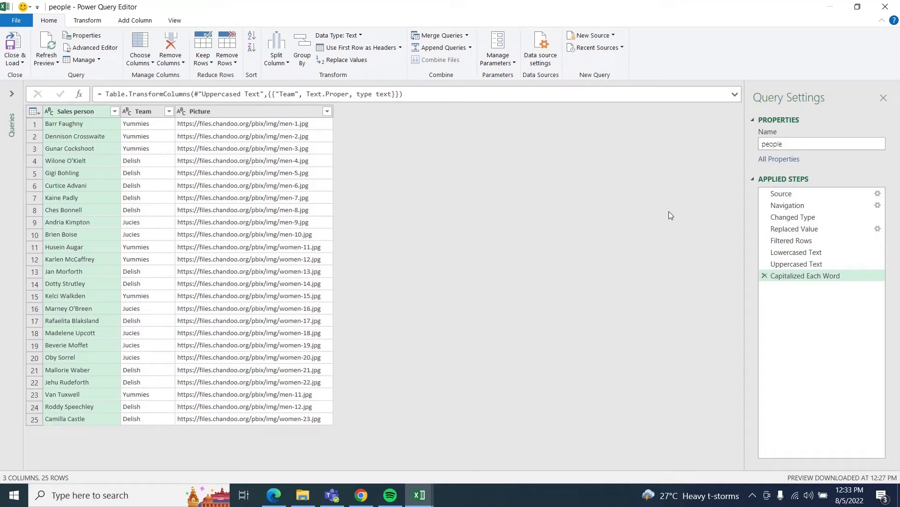
Try removing the rows with an empty Team value, and delete the filter step this adds to the query
left_click(169, 112)
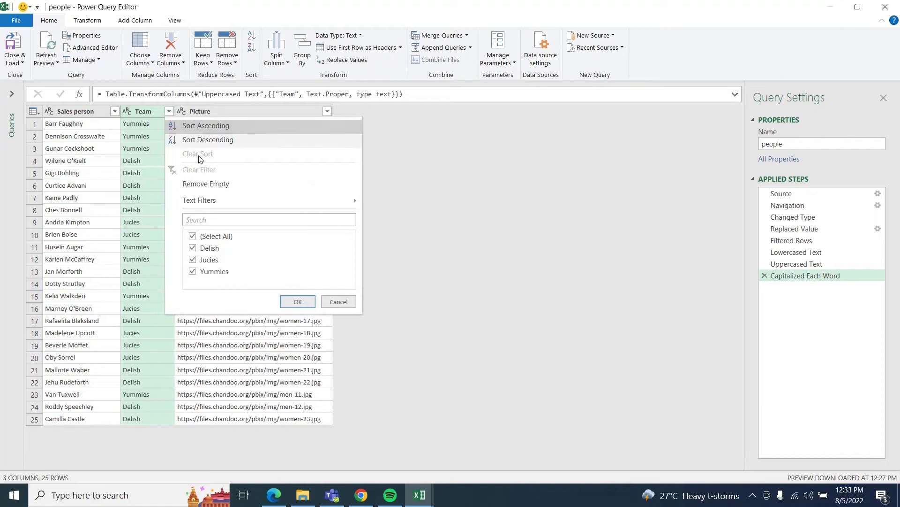
mouse_move(225, 197)
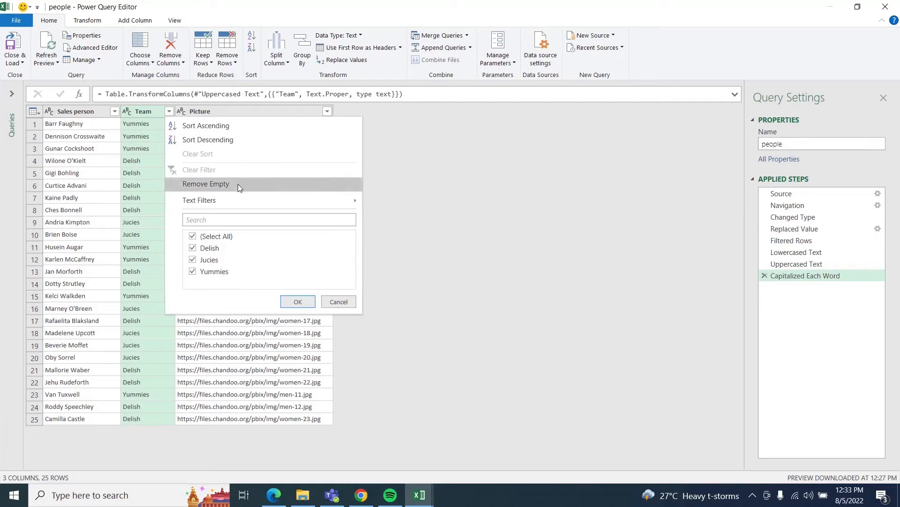
left_click(238, 184)
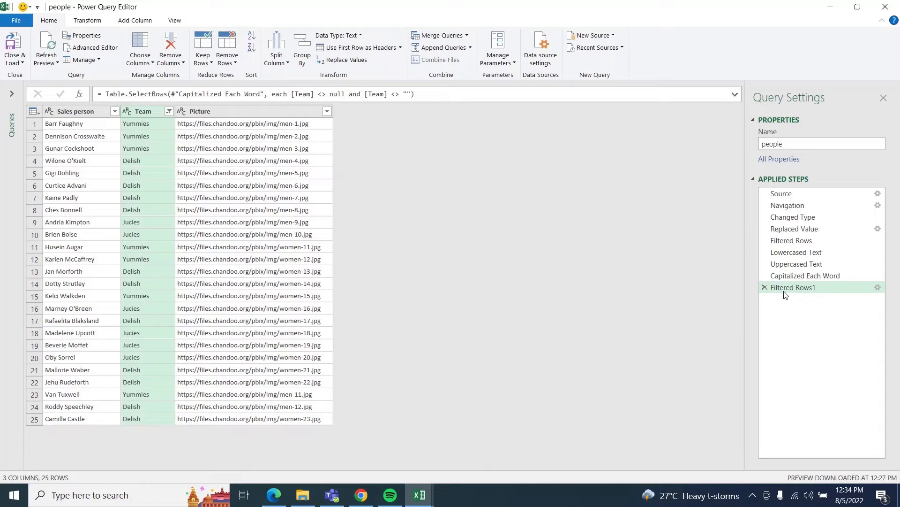
left_click(764, 287)
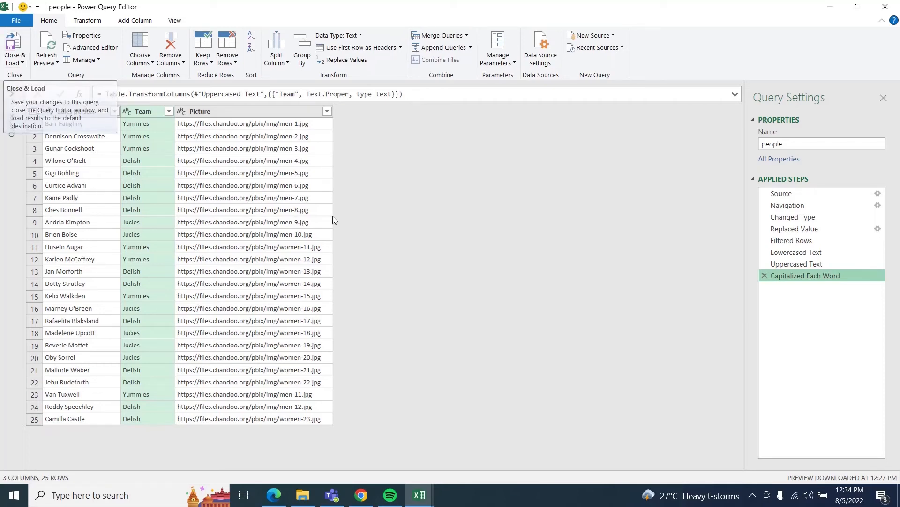
Leave the Team column unfiltered and load the people query back into the worksheet
left_click(169, 112)
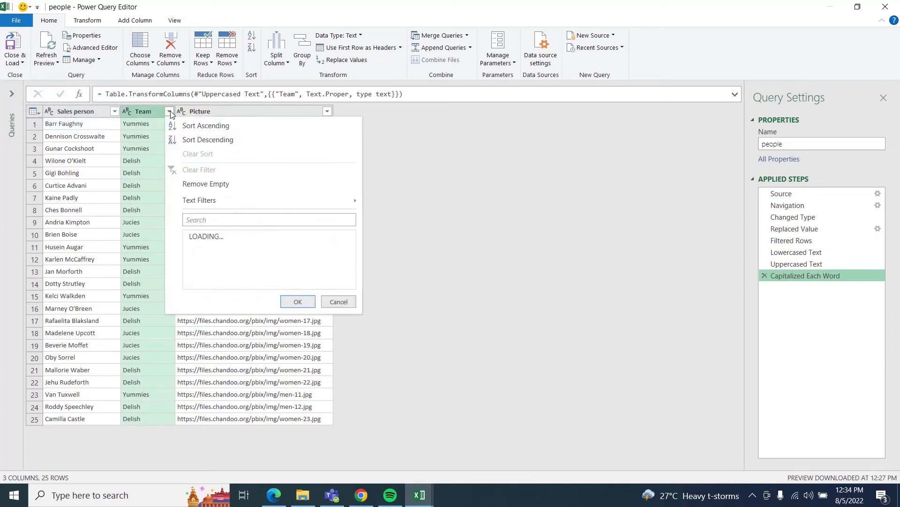
left_click(337, 301)
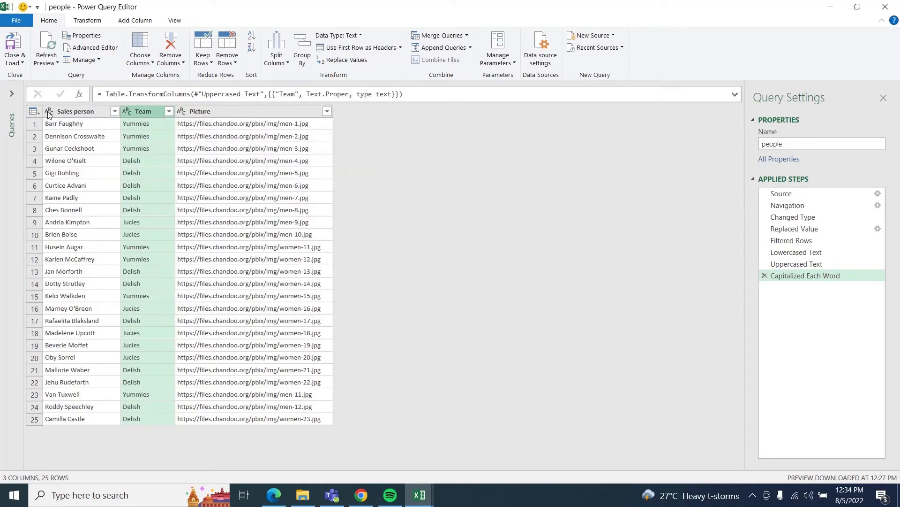
left_click(13, 46)
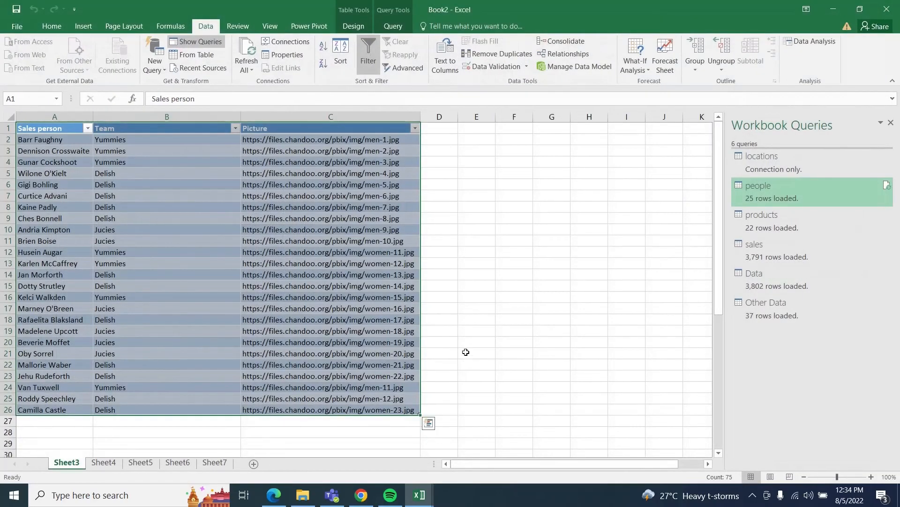
Check the loaded Team and Sales person entries on Sheet3 and reopen the people query for editing
left_click(178, 218)
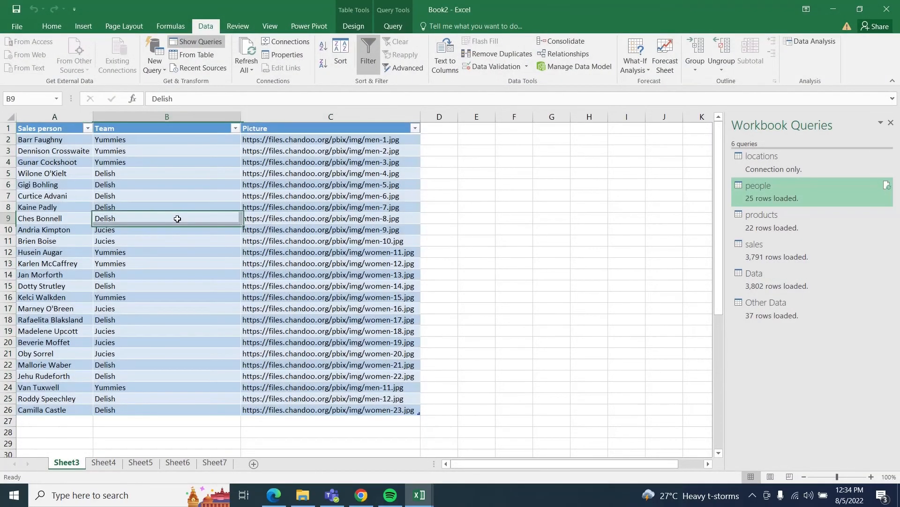
left_click(180, 286)
left_click(193, 341)
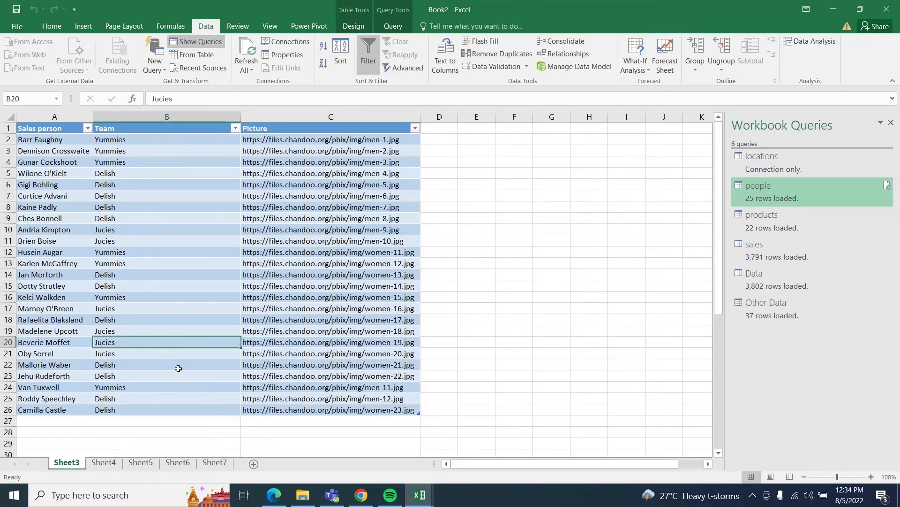
left_click(77, 184)
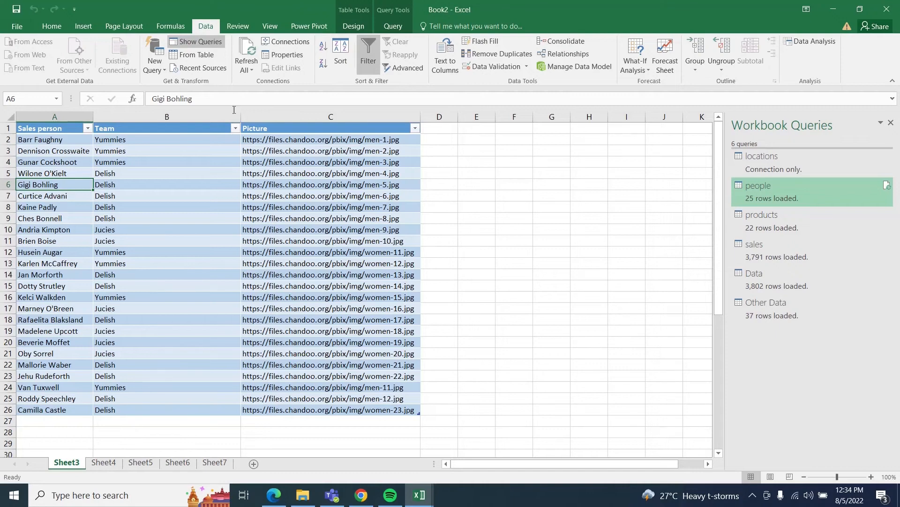
double_click(769, 200)
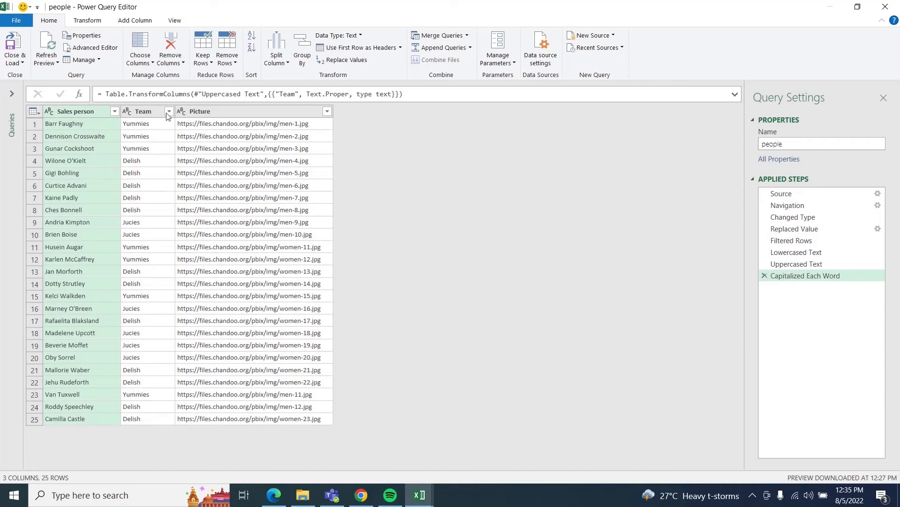
Try removing duplicates based on the Team column, and delete the step this adds to the query
right_click(170, 113)
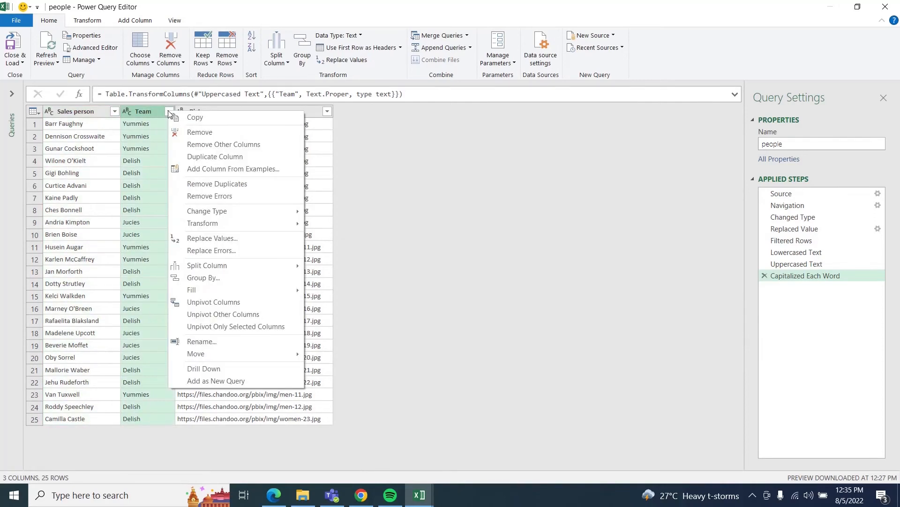
left_click(274, 184)
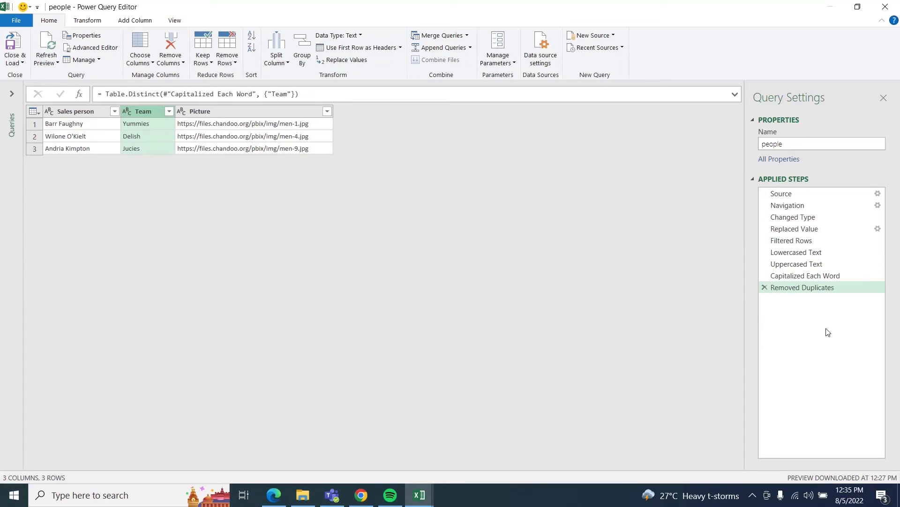
left_click(765, 288)
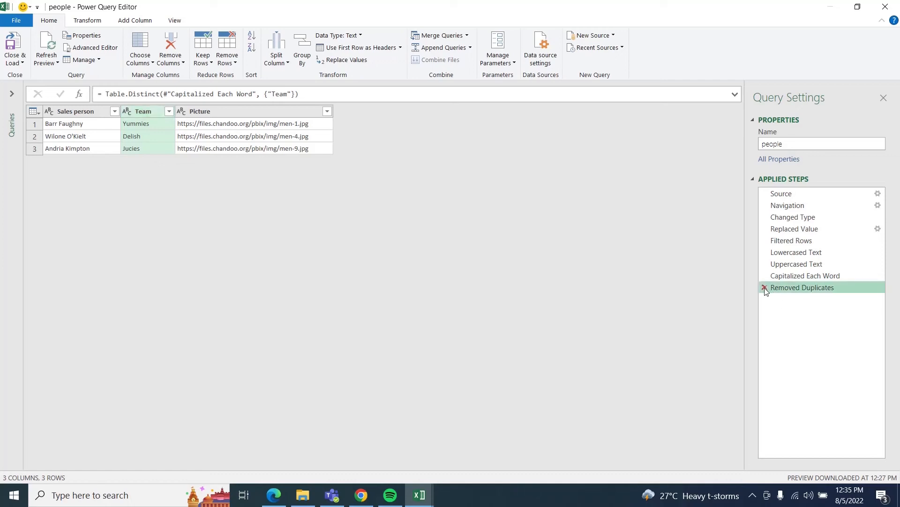
left_click(145, 111)
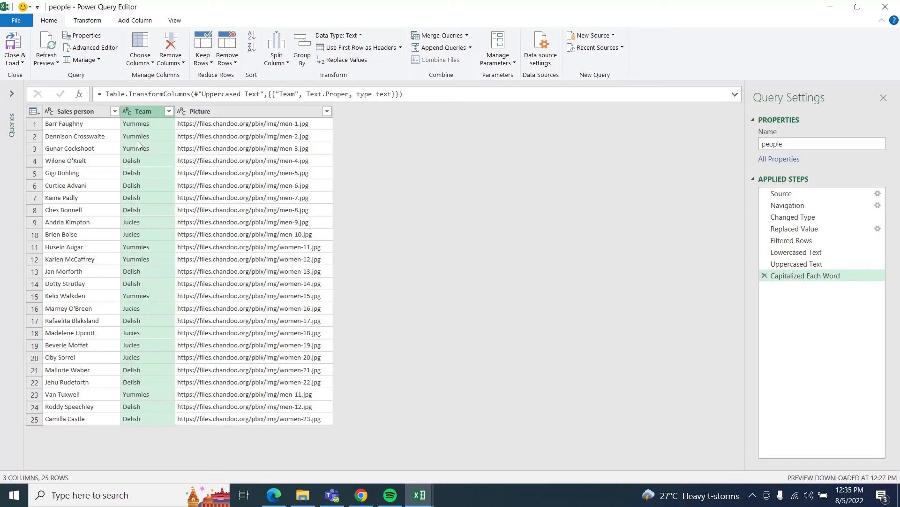
left_click(169, 111)
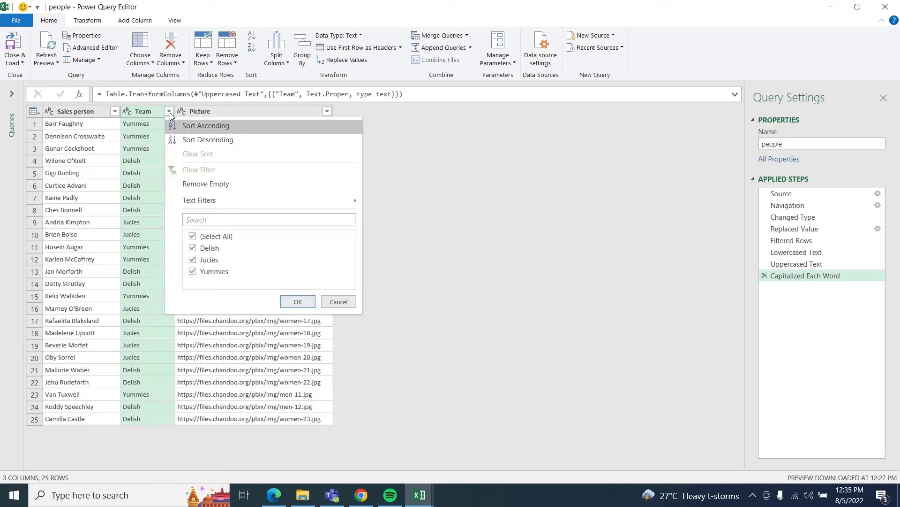
left_click(338, 302)
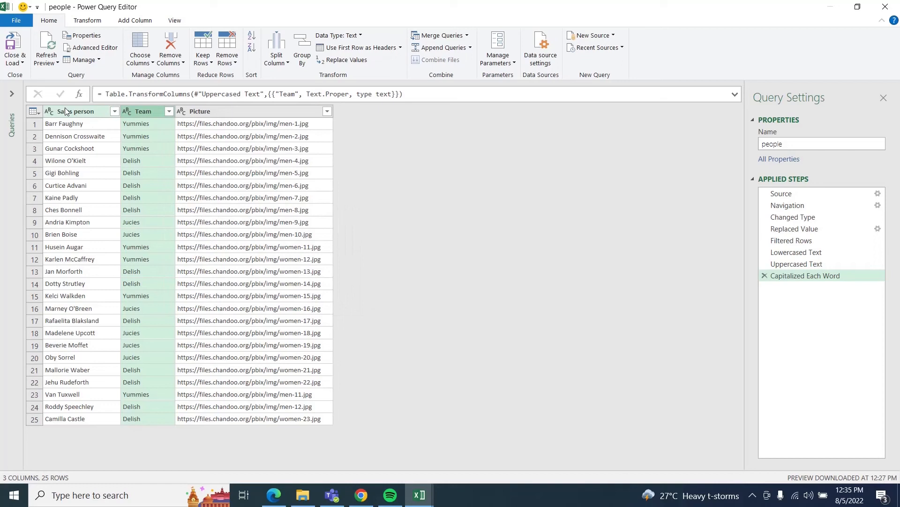
Remove duplicate rows from the people query, comparing all columns of the whole table
left_click(38, 114)
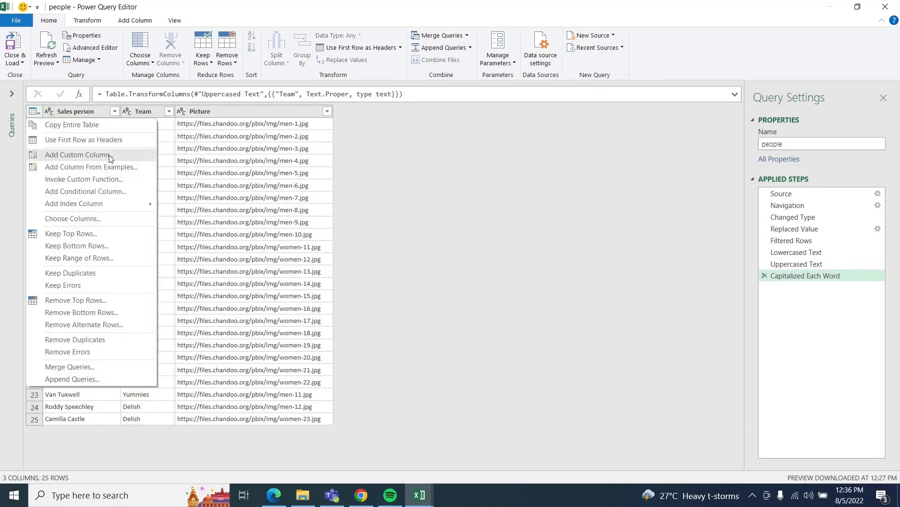
left_click(375, 224)
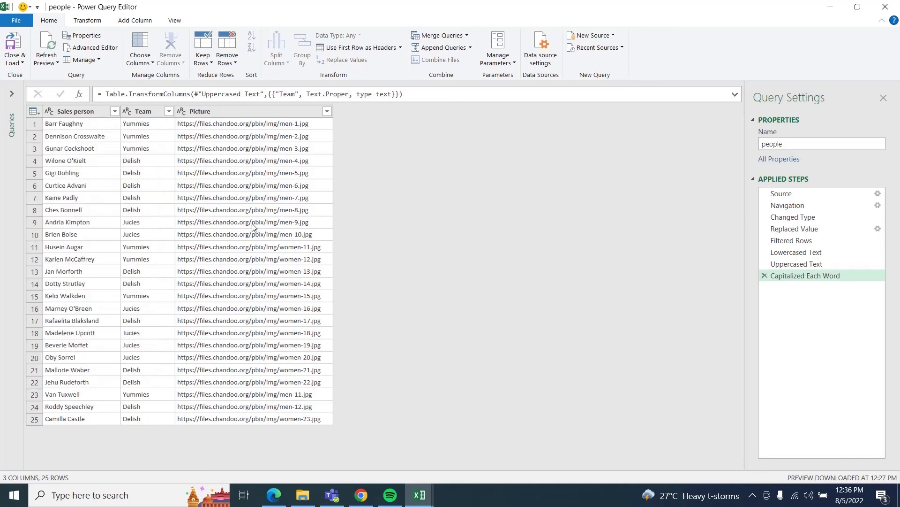
left_click(83, 24)
left_click(54, 20)
left_click(233, 63)
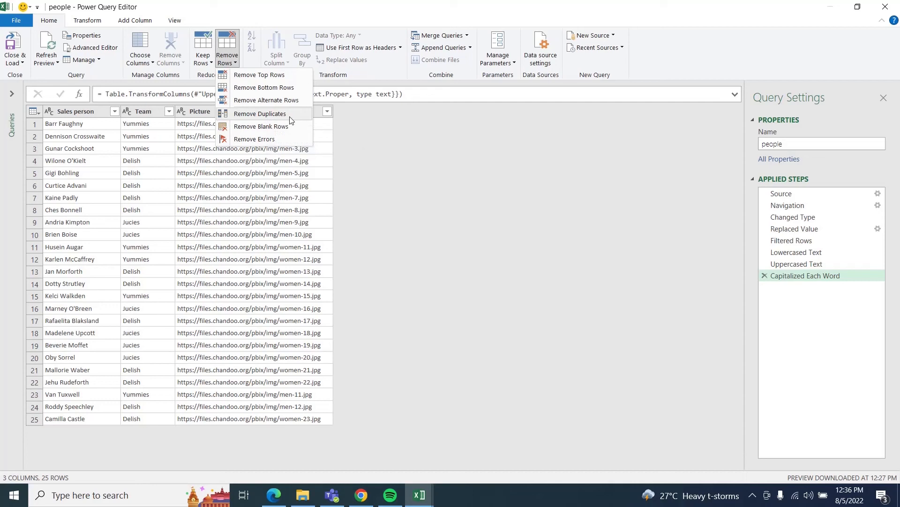
left_click(260, 114)
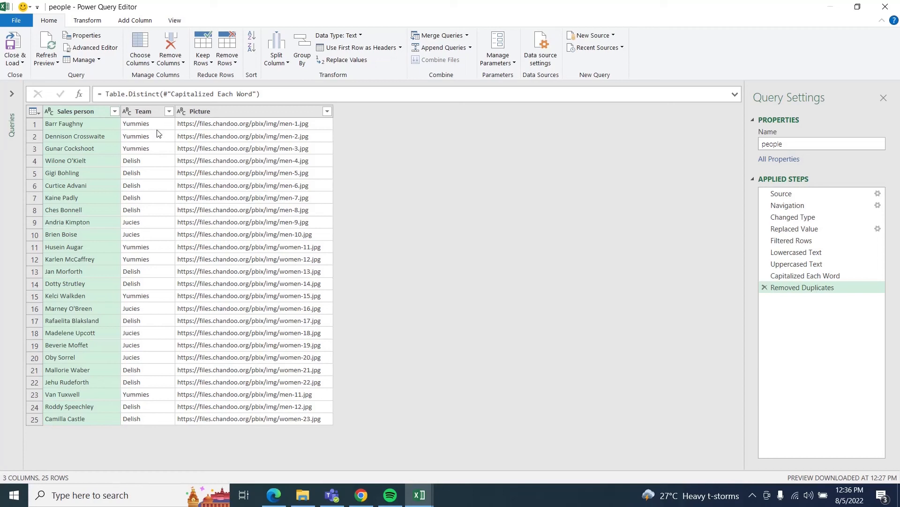
Filter the Team column to keep only the Yummies rows
left_click(169, 112)
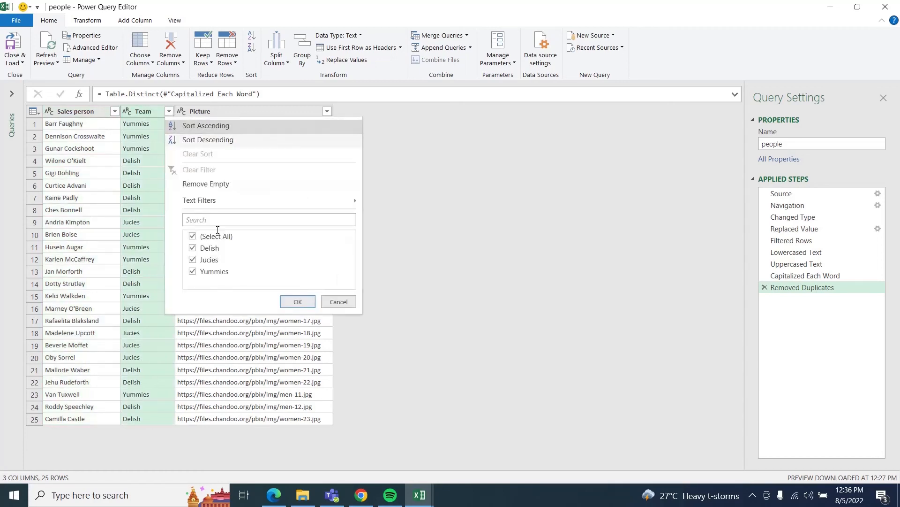
left_click(192, 236)
left_click(192, 271)
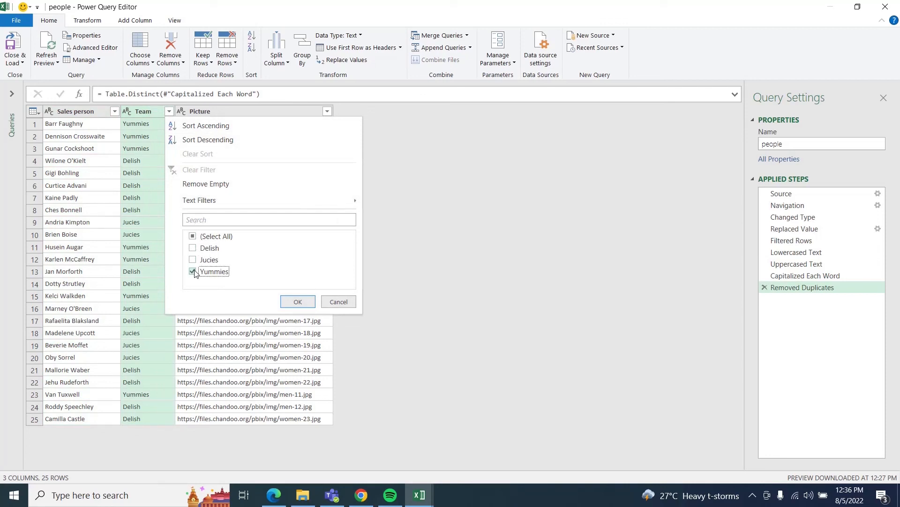
left_click(300, 301)
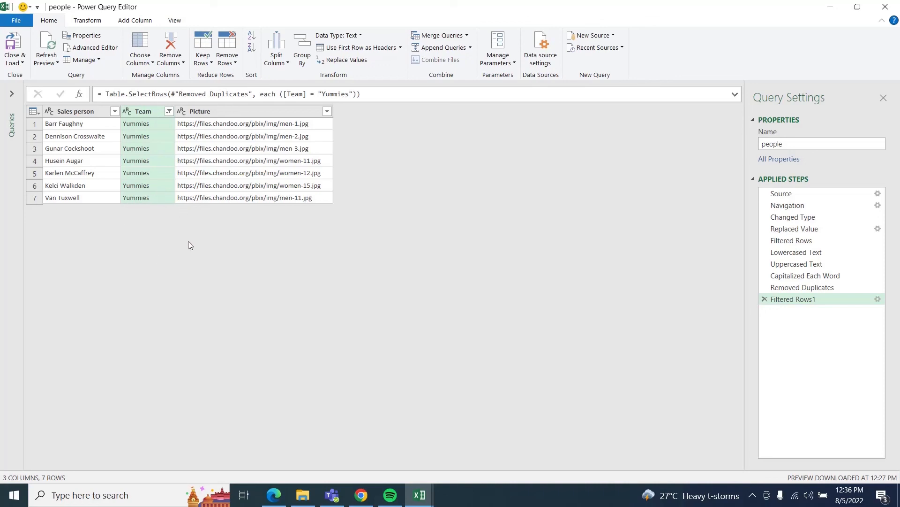
Select all values again in the Team column's filter
left_click(169, 112)
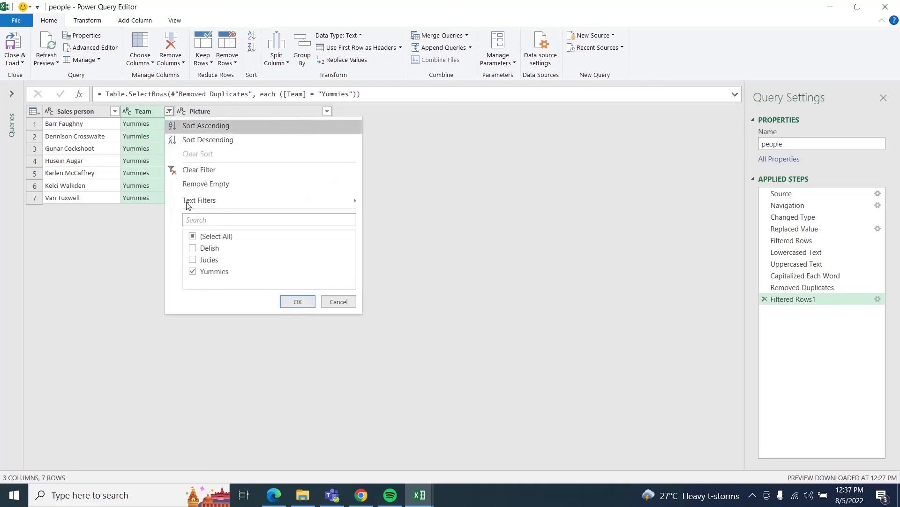
left_click(197, 239)
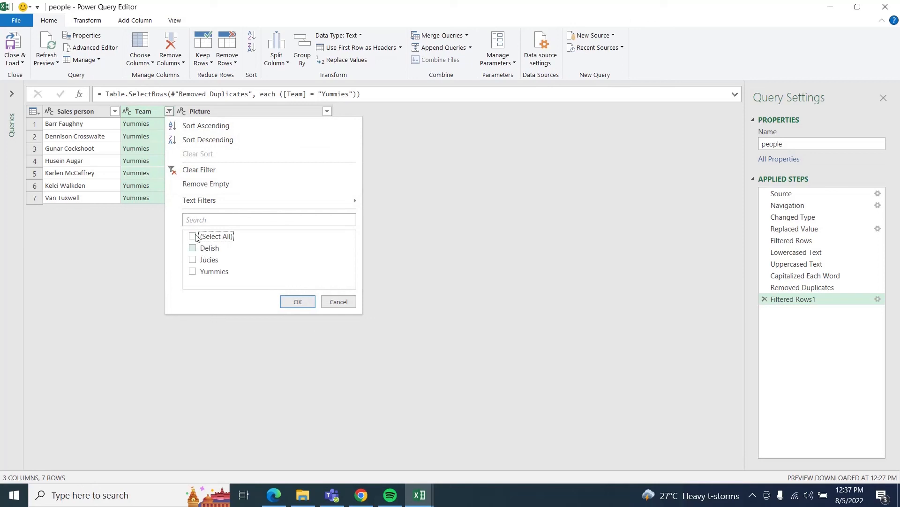
left_click(196, 238)
left_click(298, 304)
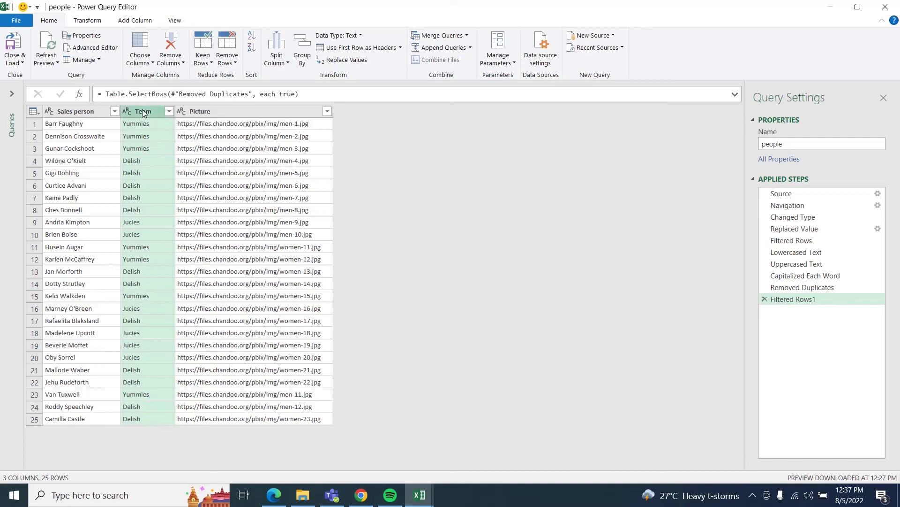
right_click(168, 112)
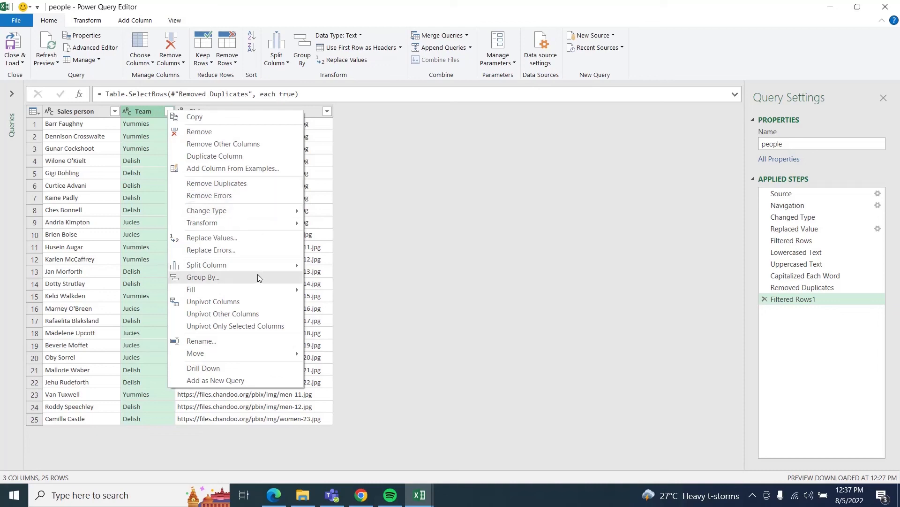
mouse_move(263, 228)
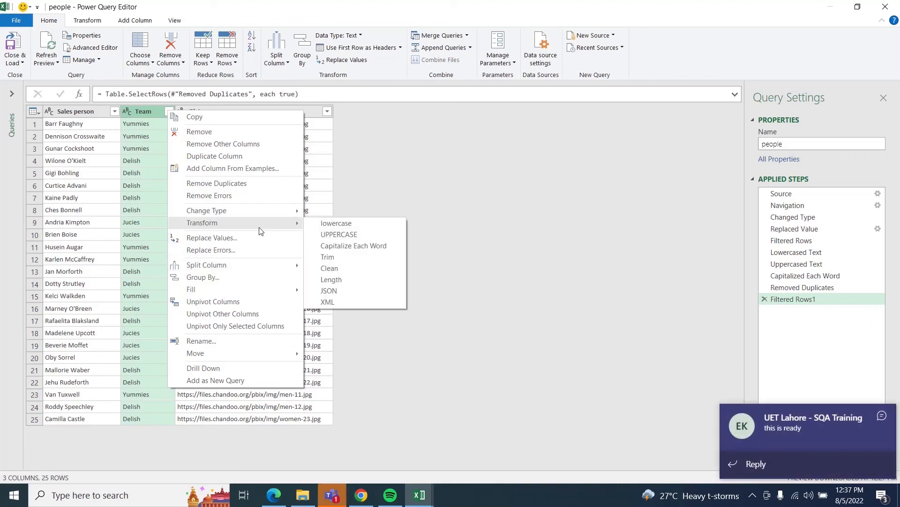
left_click(883, 415)
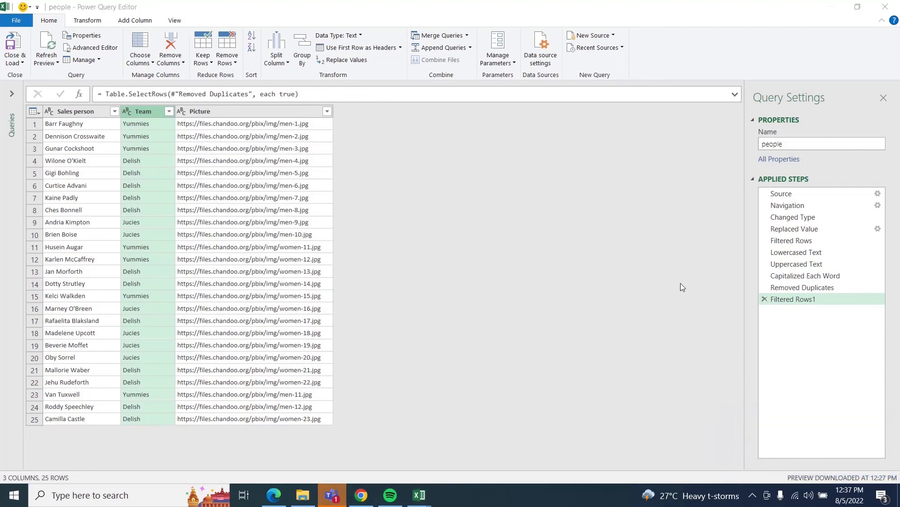